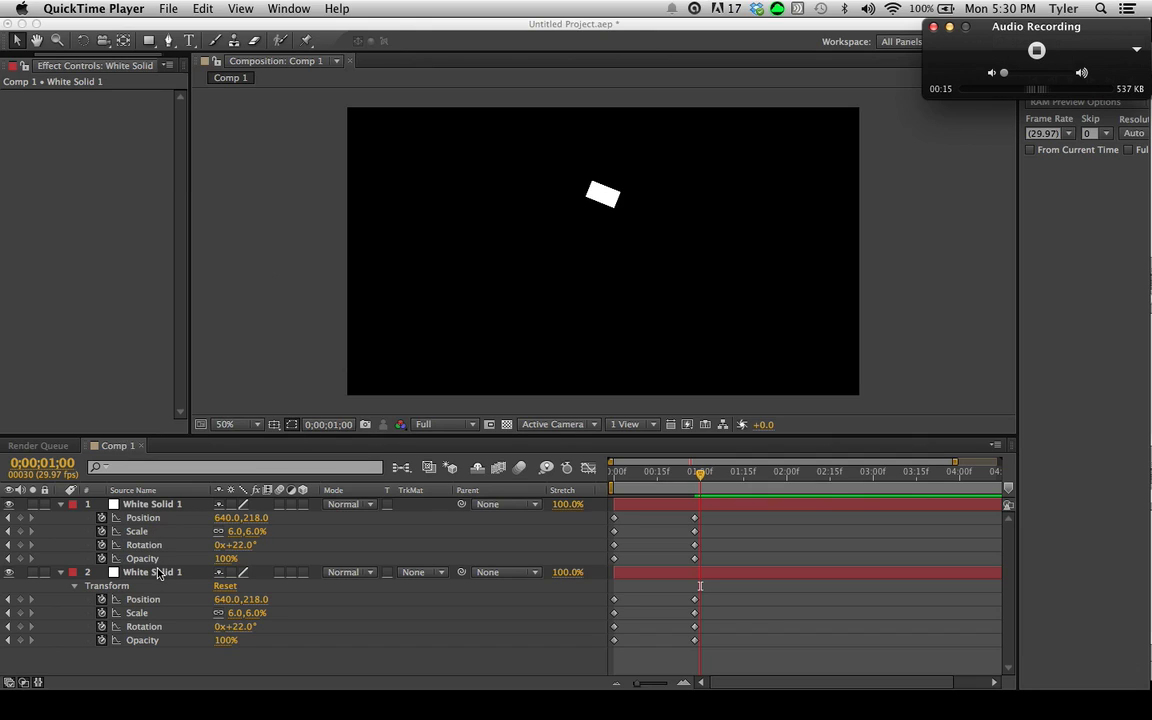
- Bring After Effects forward and marquee-select both Position keyframes of the top White Solid 1 layer
{"action": "left_click", "coordinate": [150, 522]}
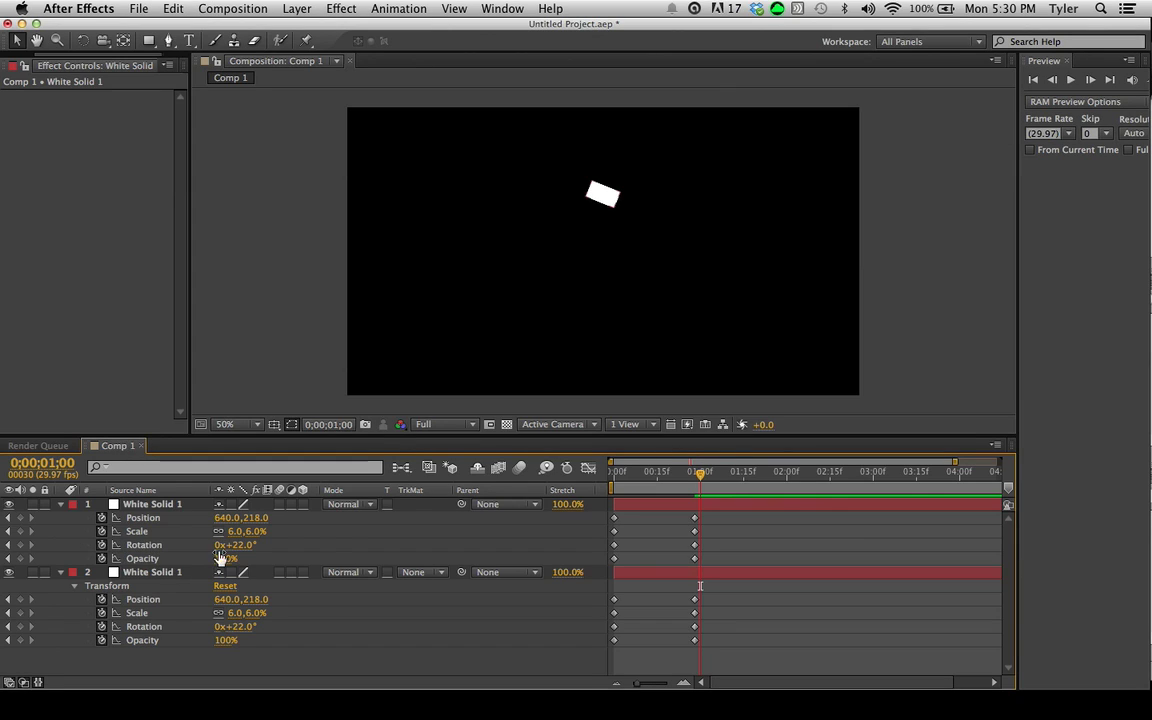
{"action": "left_click", "coordinate": [727, 560]}
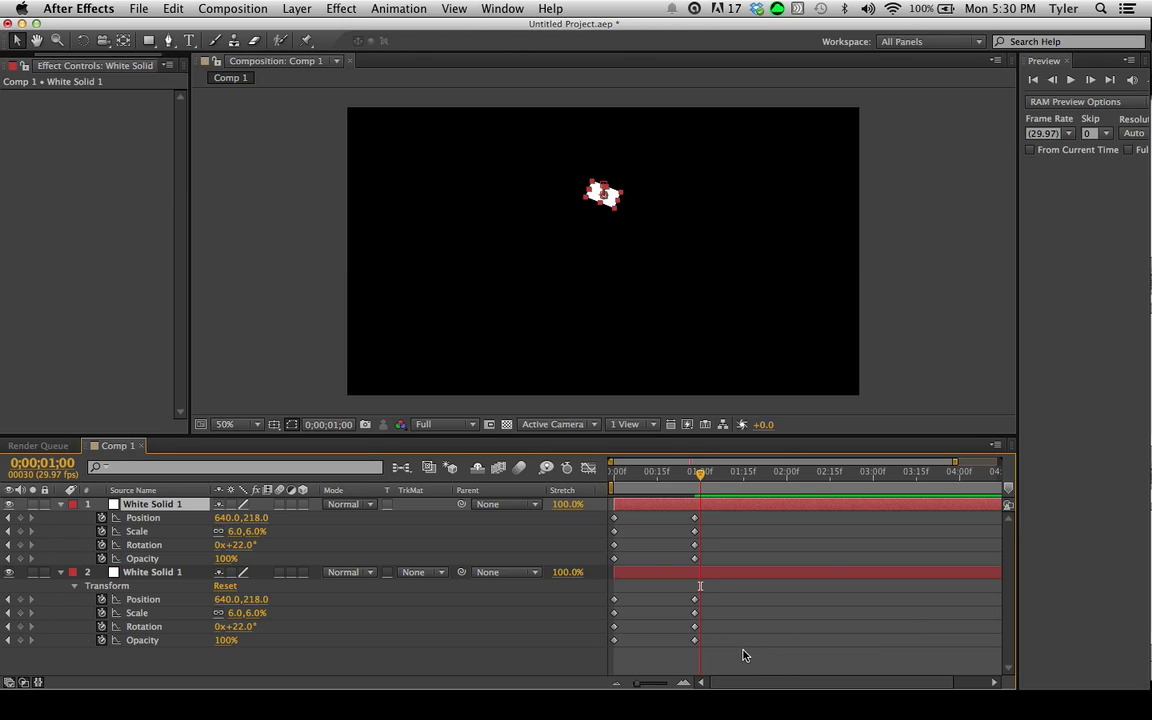
{"action": "left_click_drag", "start_coordinate": [743, 655], "coordinate": [700, 595]}
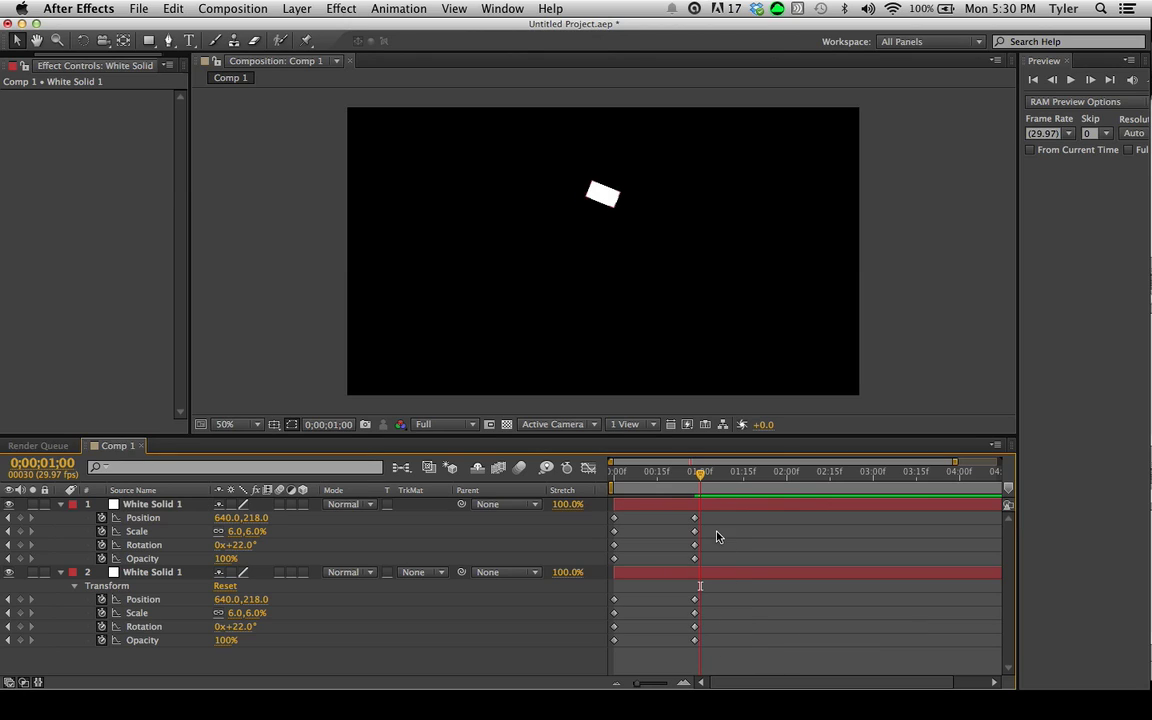
{"action": "left_click_drag", "start_coordinate": [718, 522], "coordinate": [605, 514]}
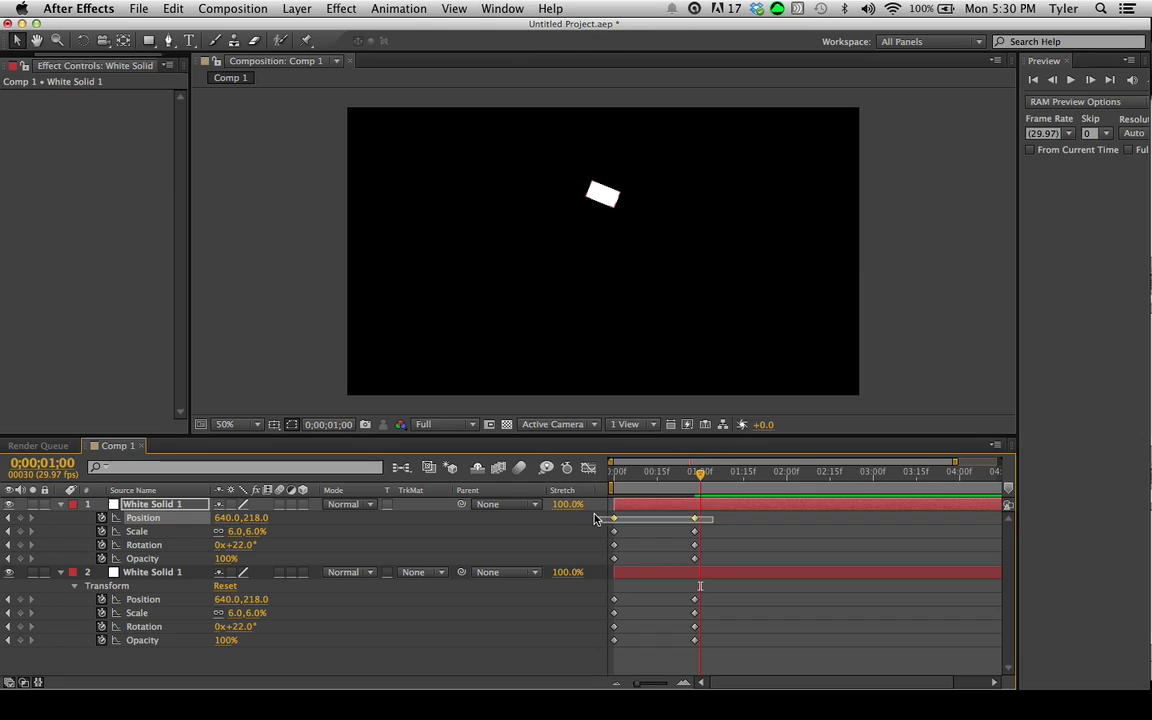
- Apply Easy Ease to the two selected Position keyframes via Keyframe Assistant
{"action": "right_click", "coordinate": [697, 522]}
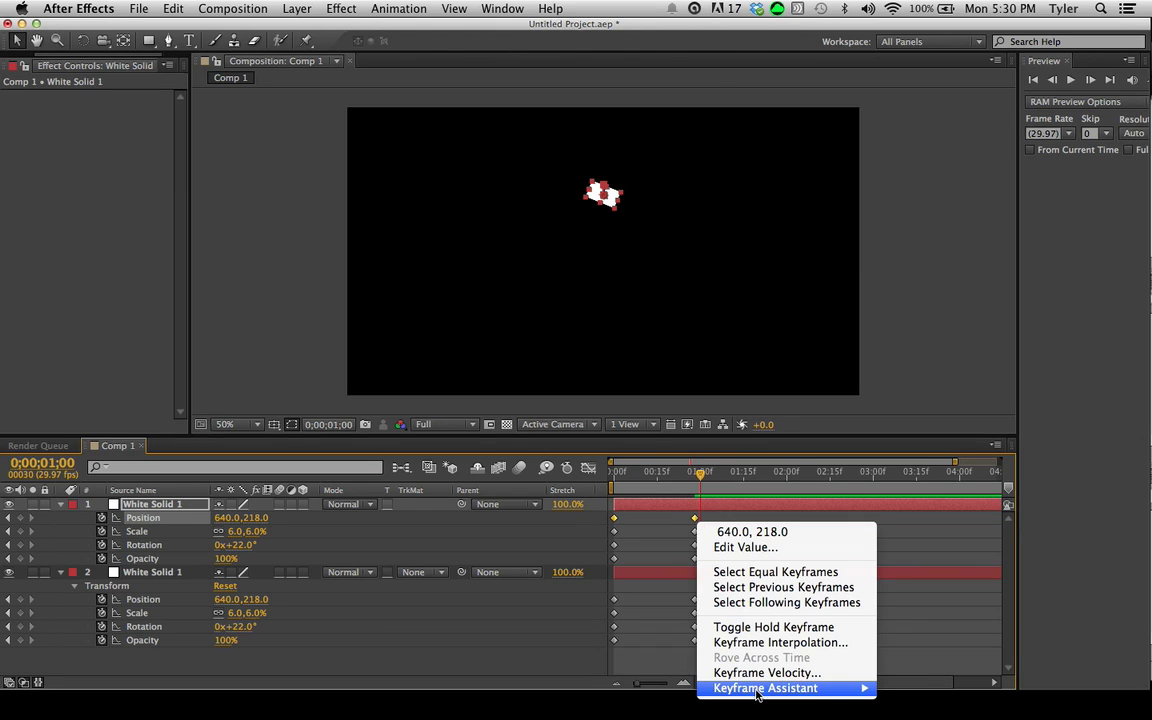
{"action": "mouse_move", "coordinate": [780, 688]}
{"action": "left_click", "coordinate": [920, 612]}
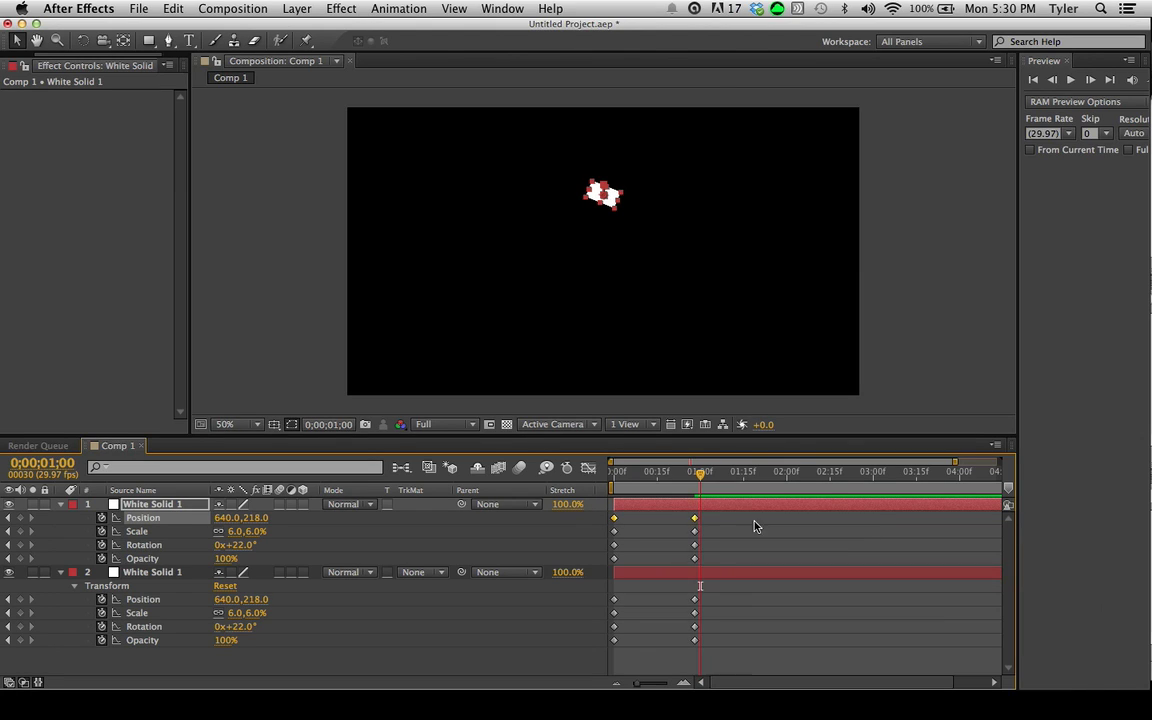
- In the Graph Editor, drag the 1:00 keyframe's incoming influence handle on the Position velocity curve
{"action": "left_click", "coordinate": [588, 467]}
{"action": "left_click", "coordinate": [695, 638]}
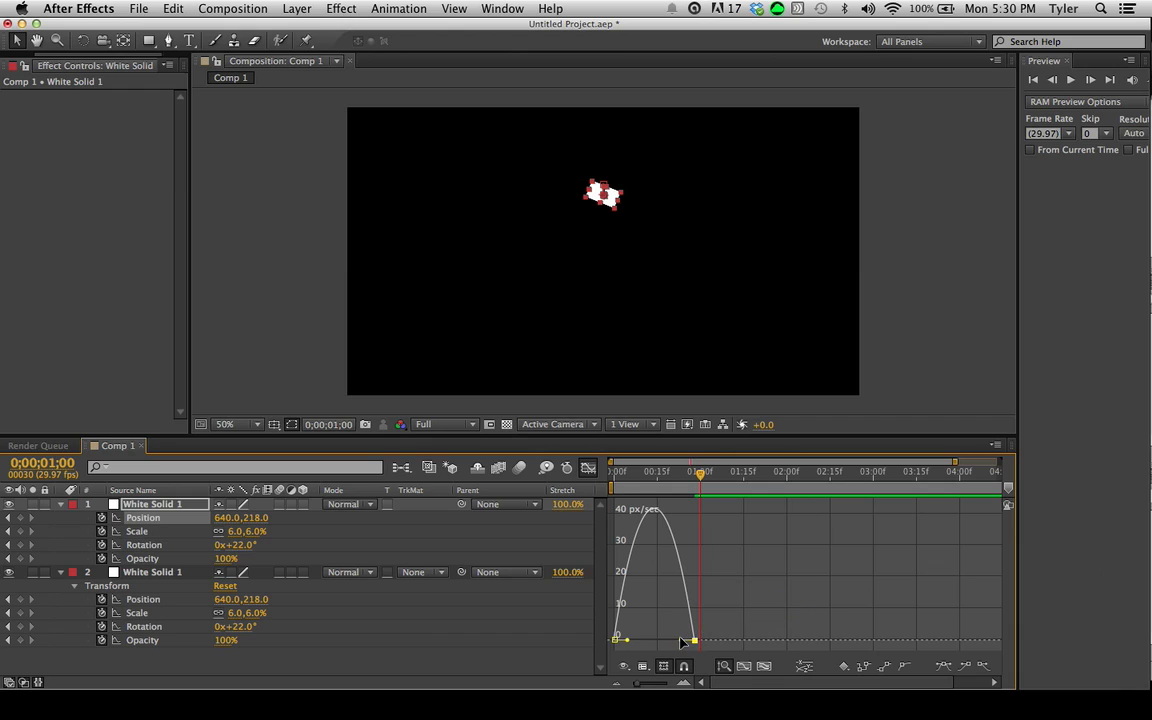
{"action": "mouse_move", "coordinate": [681, 643]}
{"action": "left_mouse_down"}
{"action": "mouse_move", "coordinate": [668, 647]}
{"action": "mouse_move", "coordinate": [697, 645]}
{"action": "left_mouse_up"}
- Give both top-layer Position keyframes 13.75% incoming influence and a new outgoing influence in Keyframe Velocity
{"action": "left_click", "coordinate": [588, 467]}
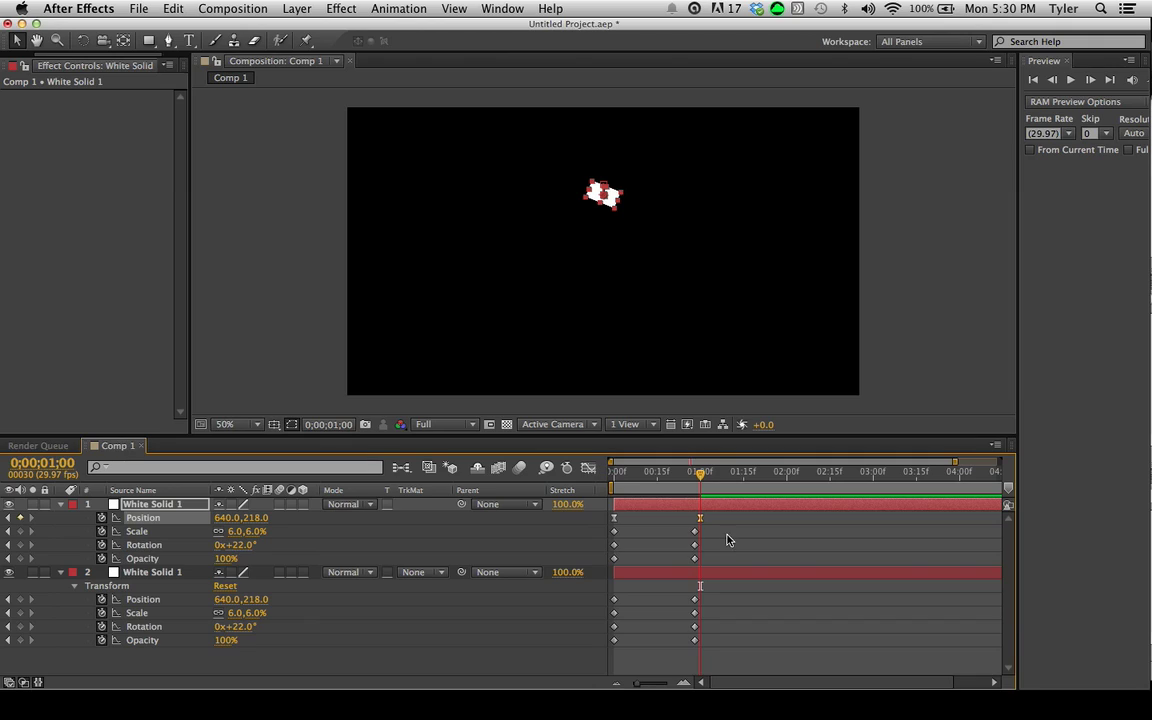
{"action": "left_click", "coordinate": [696, 519]}
{"action": "left_click", "coordinate": [612, 518], "text": "shift"}
{"action": "key", "text": "super+shift+k"}
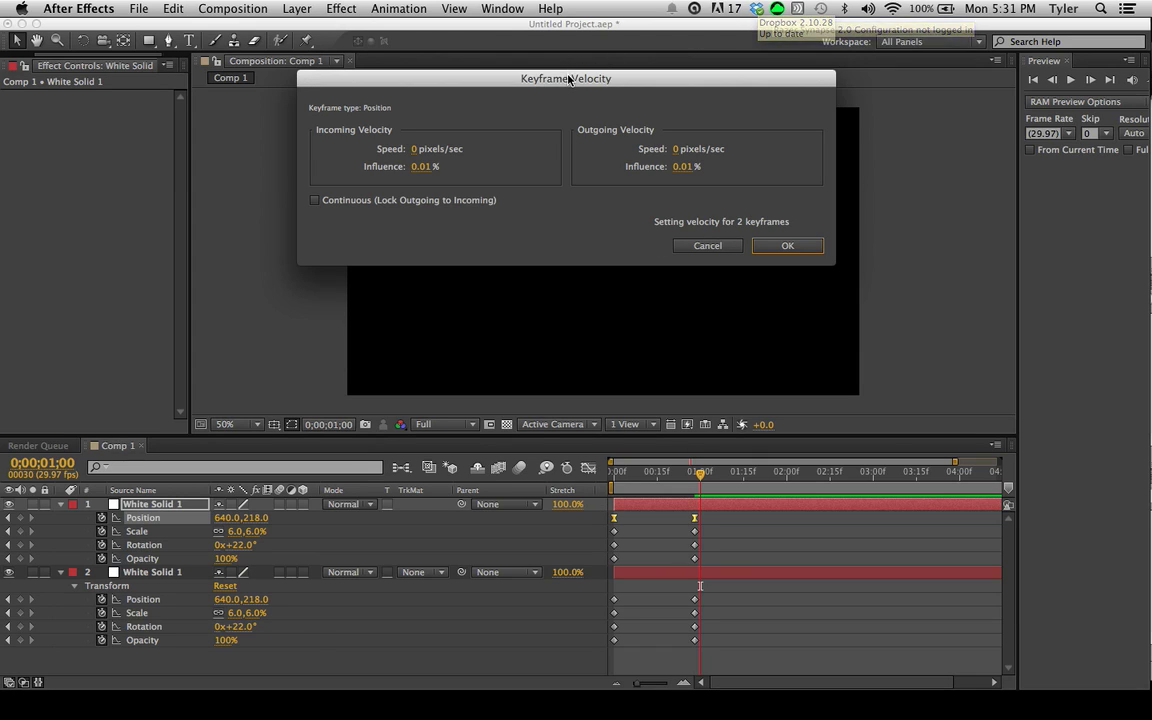
{"action": "mouse_move", "coordinate": [568, 80]}
{"action": "left_mouse_down"}
{"action": "mouse_move", "coordinate": [588, 77]}
{"action": "mouse_move", "coordinate": [567, 72]}
{"action": "left_mouse_up"}
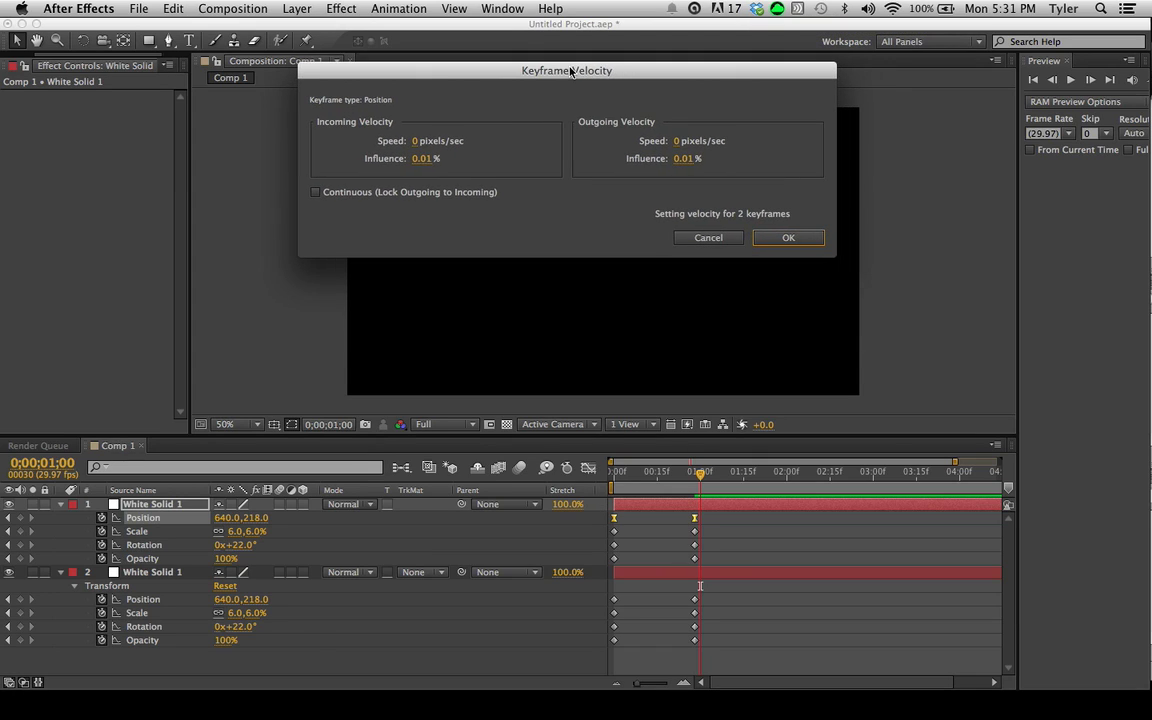
{"action": "left_click", "coordinate": [425, 159]}
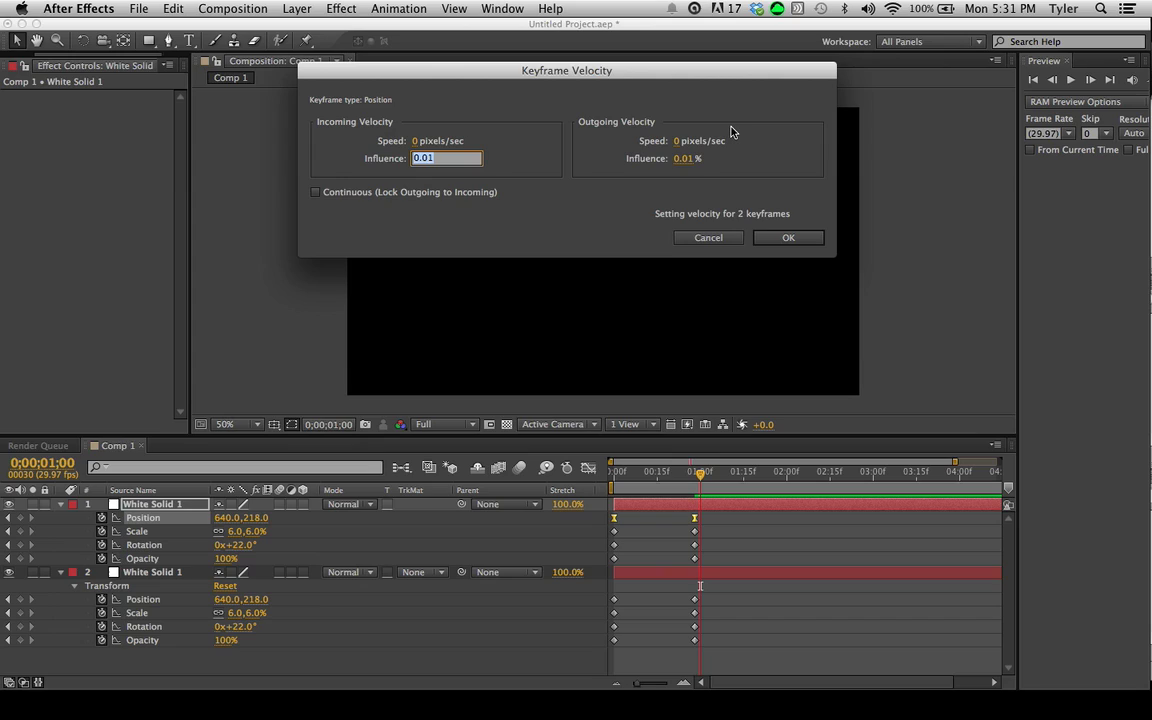
{"action": "type", "text": "13.75"}
{"action": "key", "text": "Tab"}
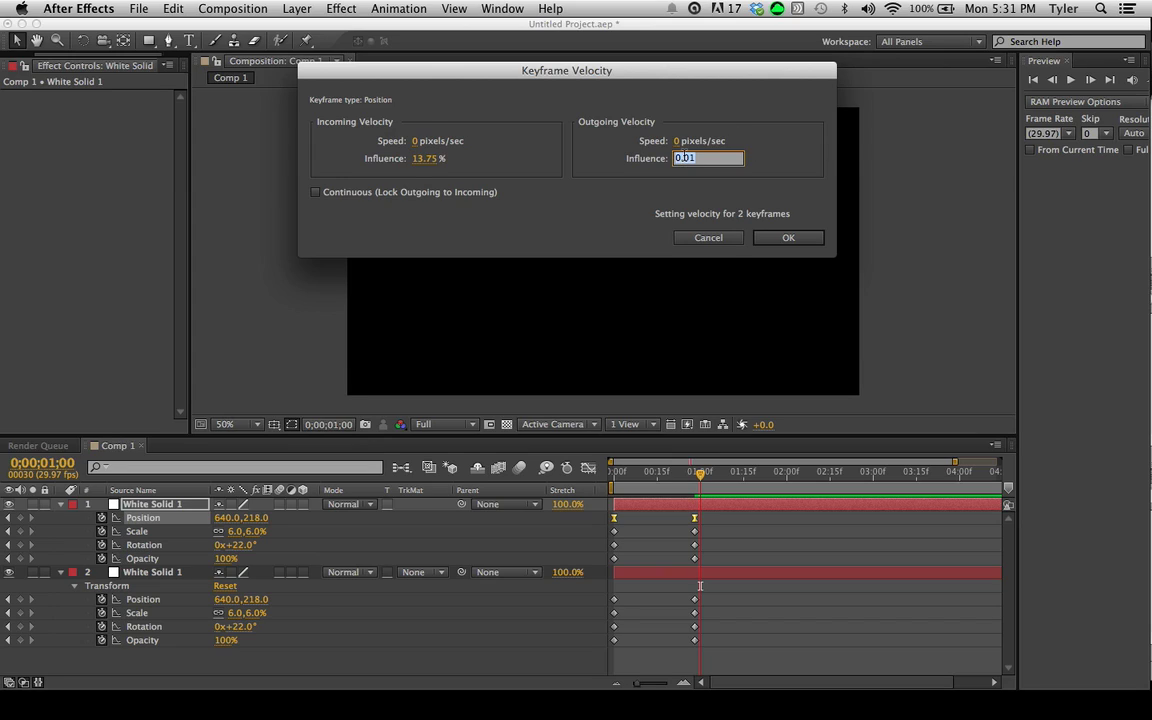
{"action": "type", "text": "13.75"}
{"action": "left_click", "coordinate": [786, 238]}
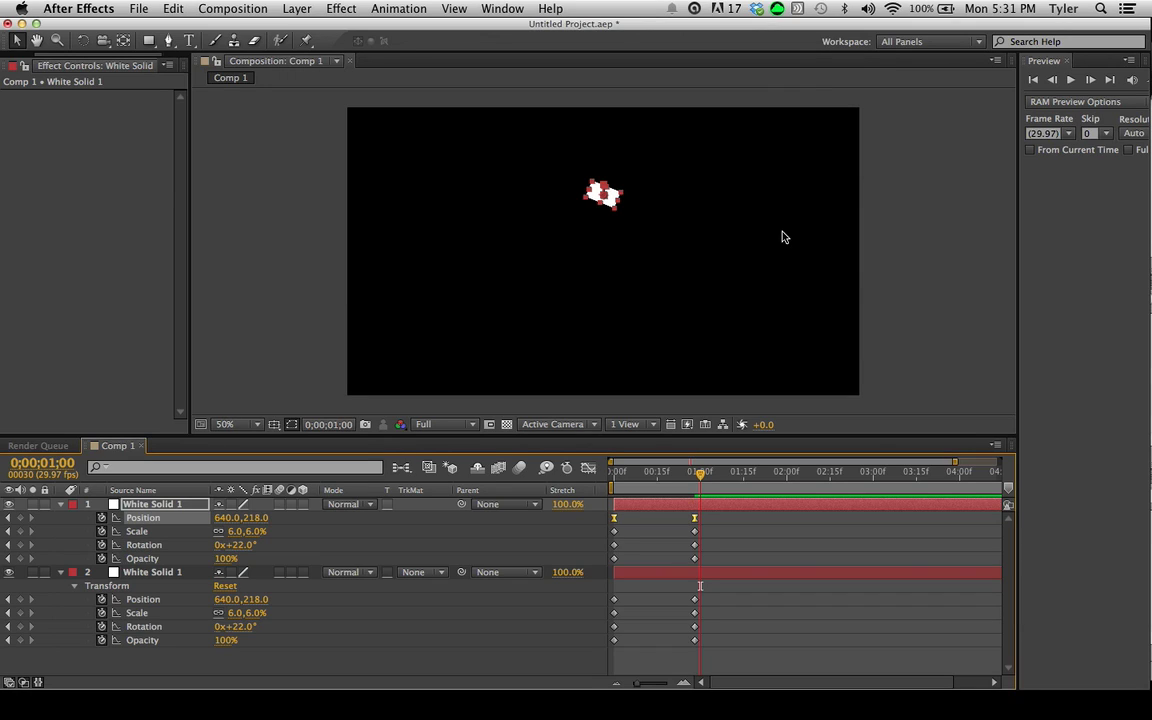
- Reconfirm the 1:00 Position keyframe's velocity unchanged, then marquee-select every keyframe on both layers
{"action": "left_click", "coordinate": [697, 527]}
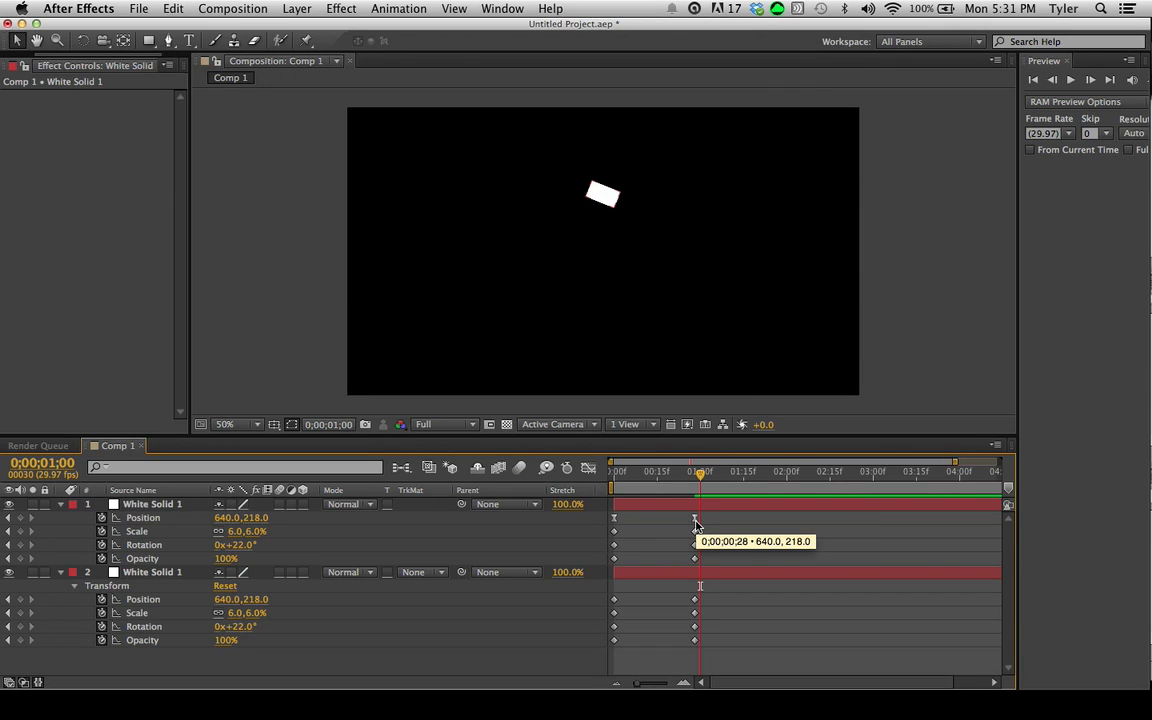
{"action": "left_click", "coordinate": [696, 520]}
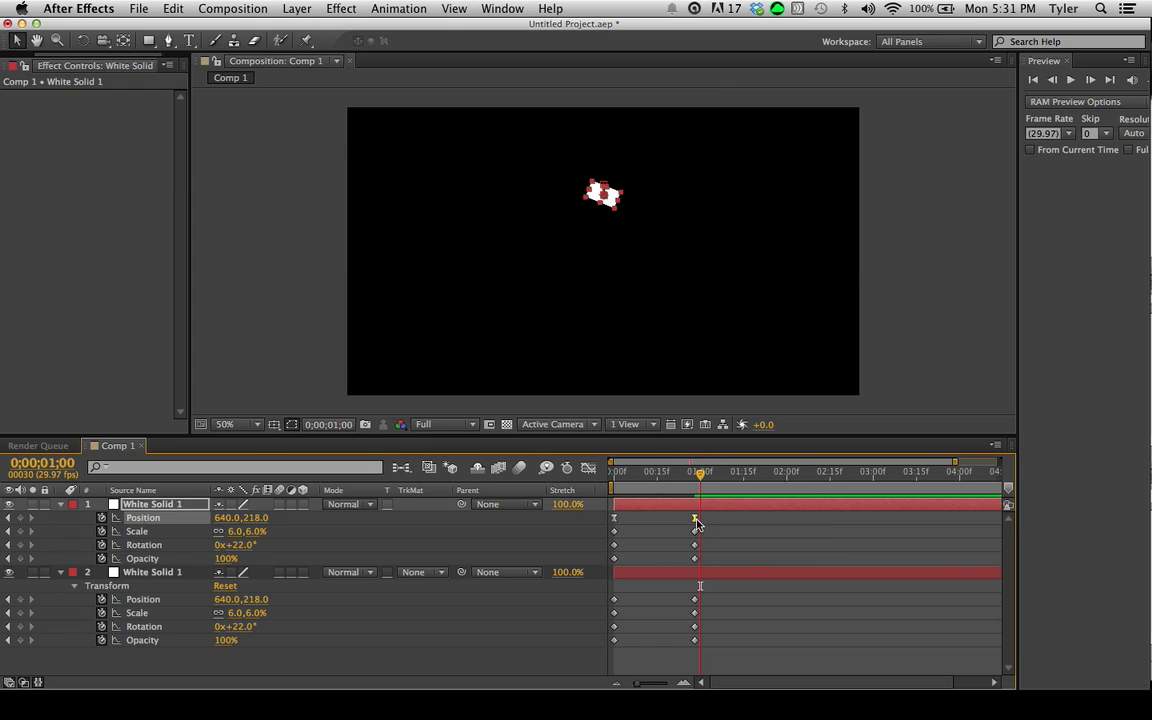
{"action": "key", "text": "super+shift+k"}
{"action": "left_click", "coordinate": [784, 238]}
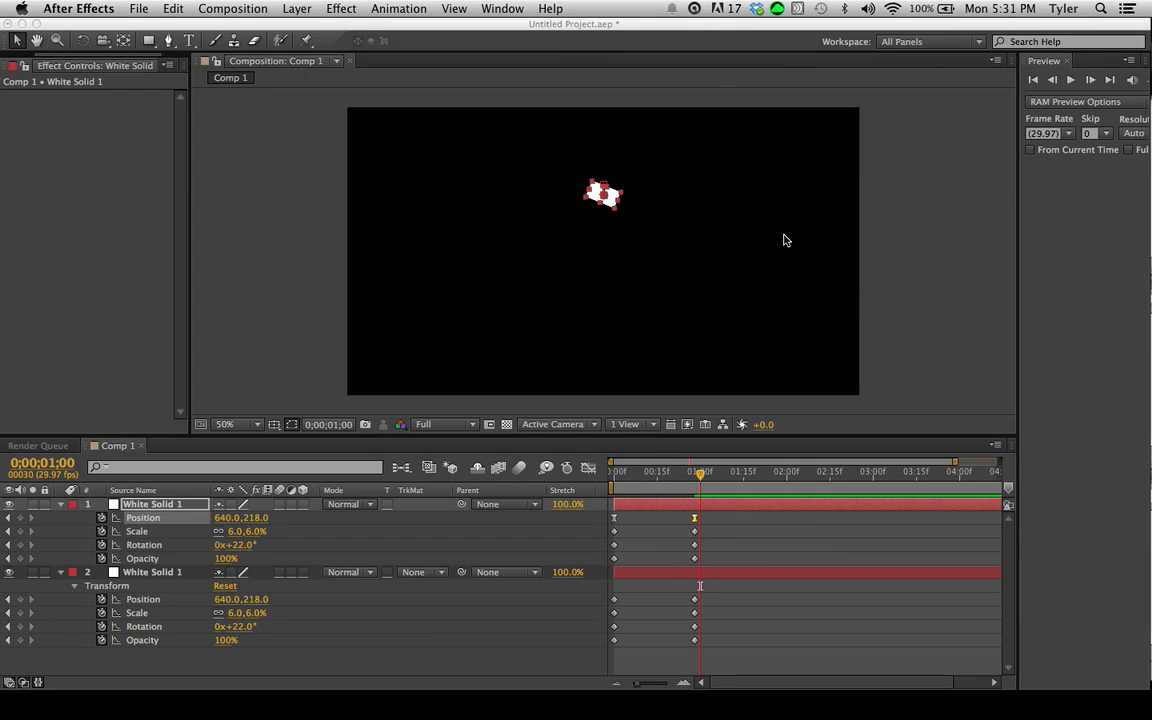
{"action": "left_click", "coordinate": [727, 547]}
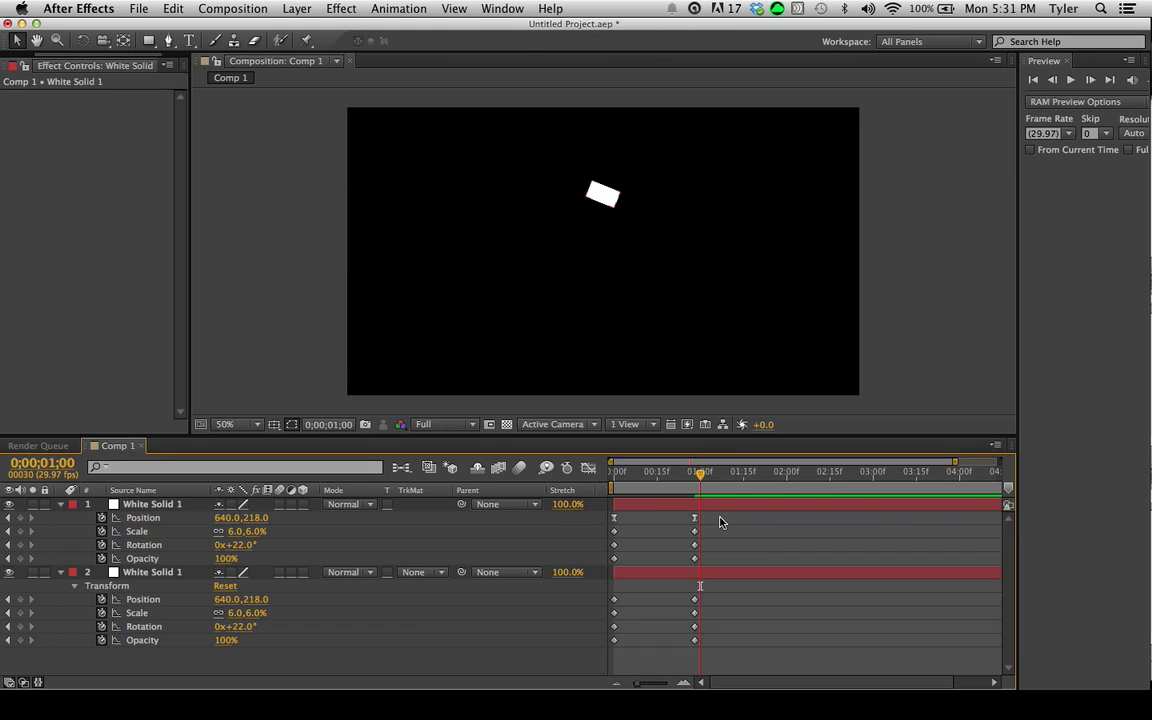
{"action": "left_click_drag", "start_coordinate": [722, 517], "coordinate": [598, 661]}
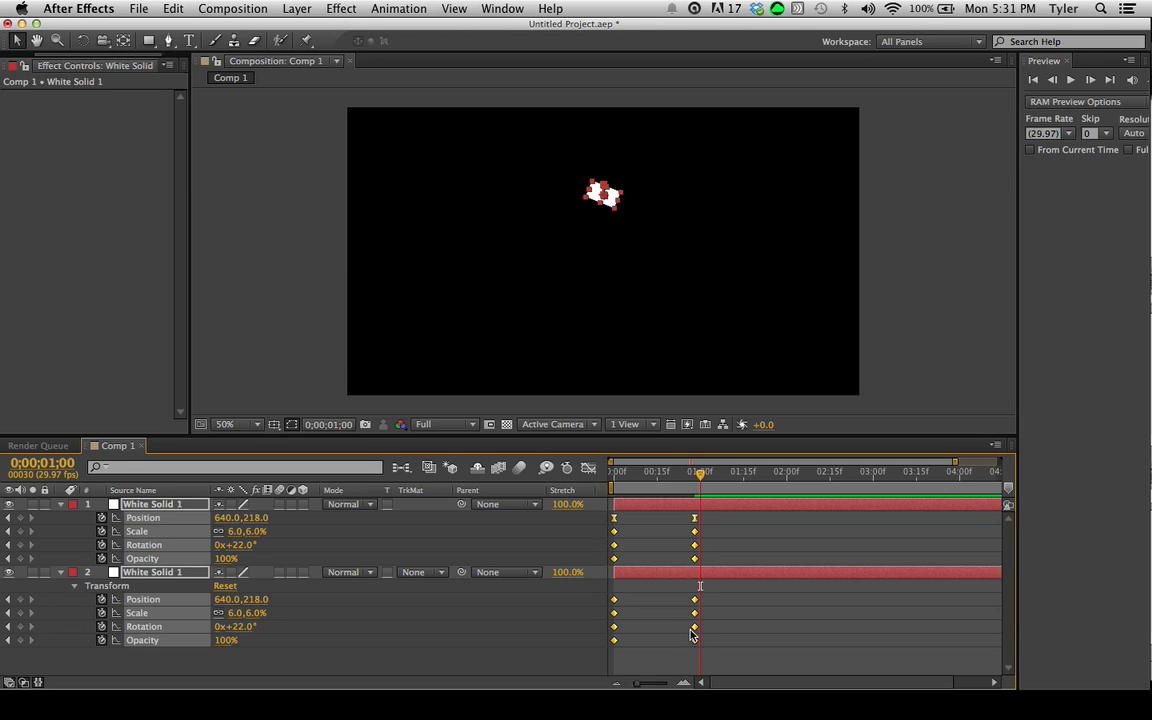
- Set all 16 keyframes to 50% incoming and outgoing influence and speed 15 in Keyframe Velocity
{"action": "key", "text": "super+shift+k"}
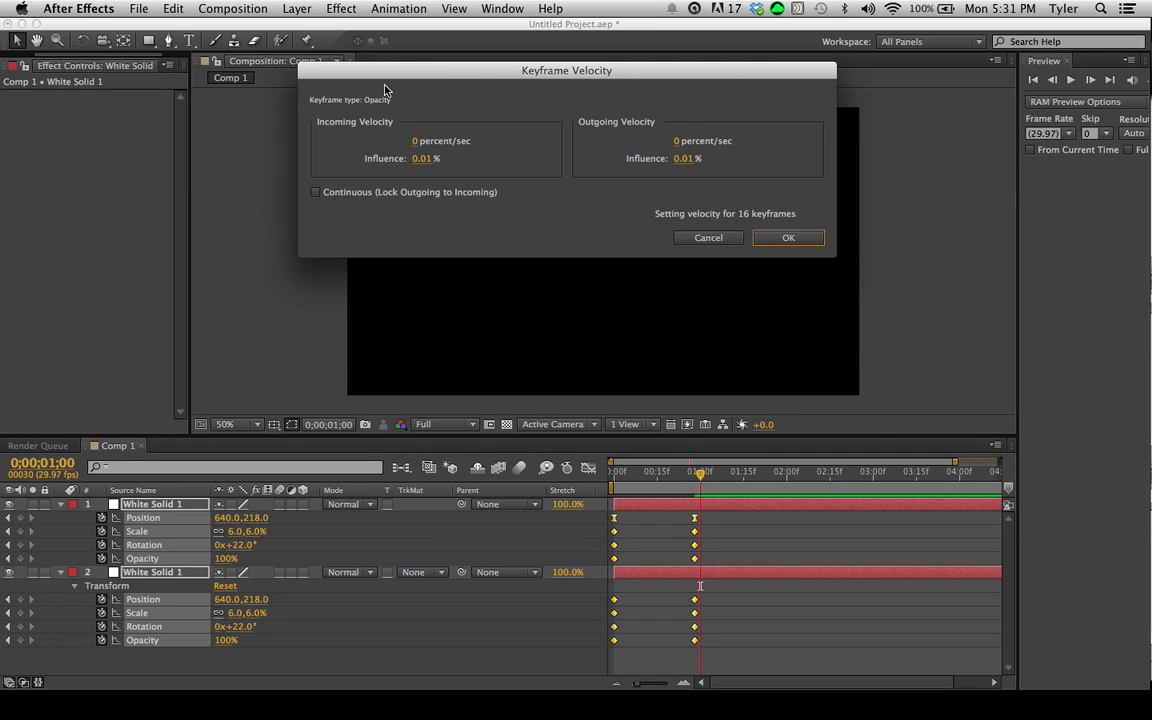
{"action": "left_click", "coordinate": [422, 158]}
{"action": "type", "text": "50"}
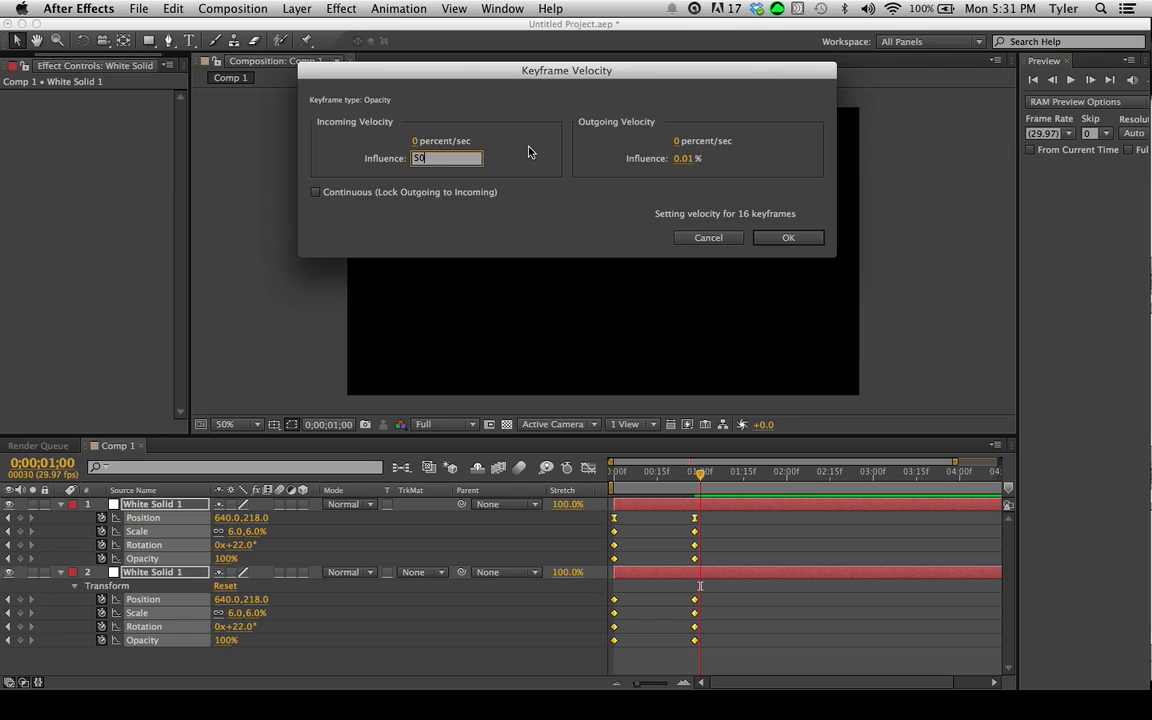
{"action": "left_click", "coordinate": [680, 158]}
{"action": "type", "text": "50"}
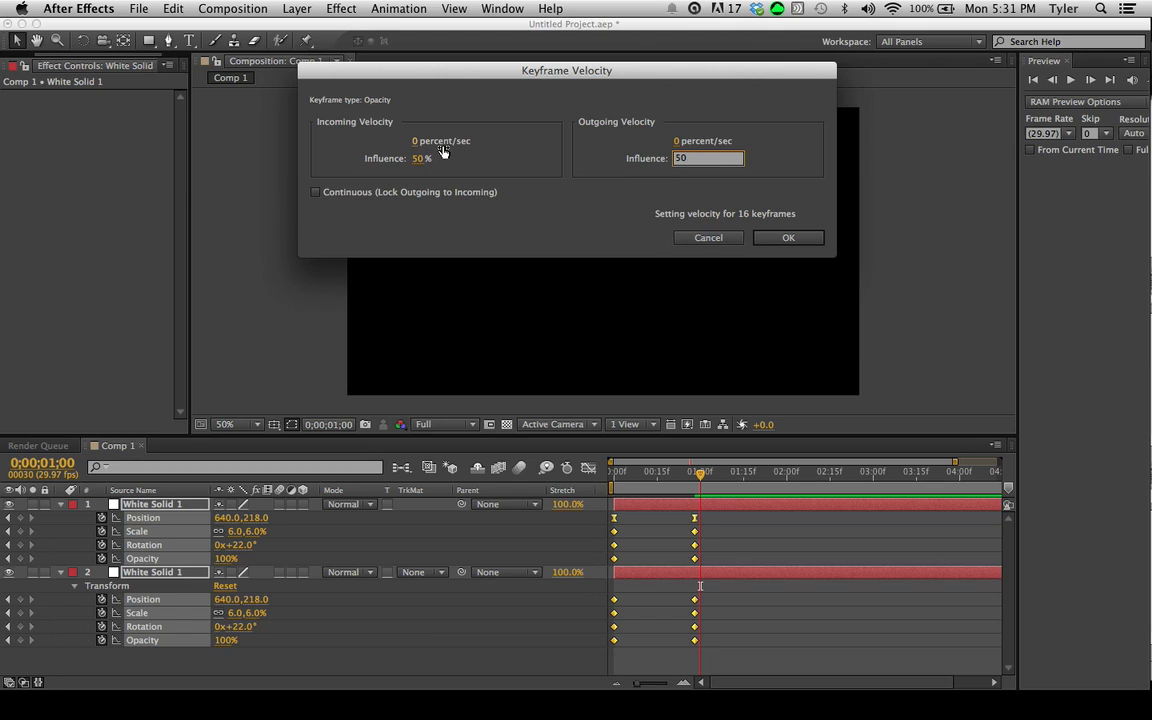
{"action": "left_click", "coordinate": [416, 142]}
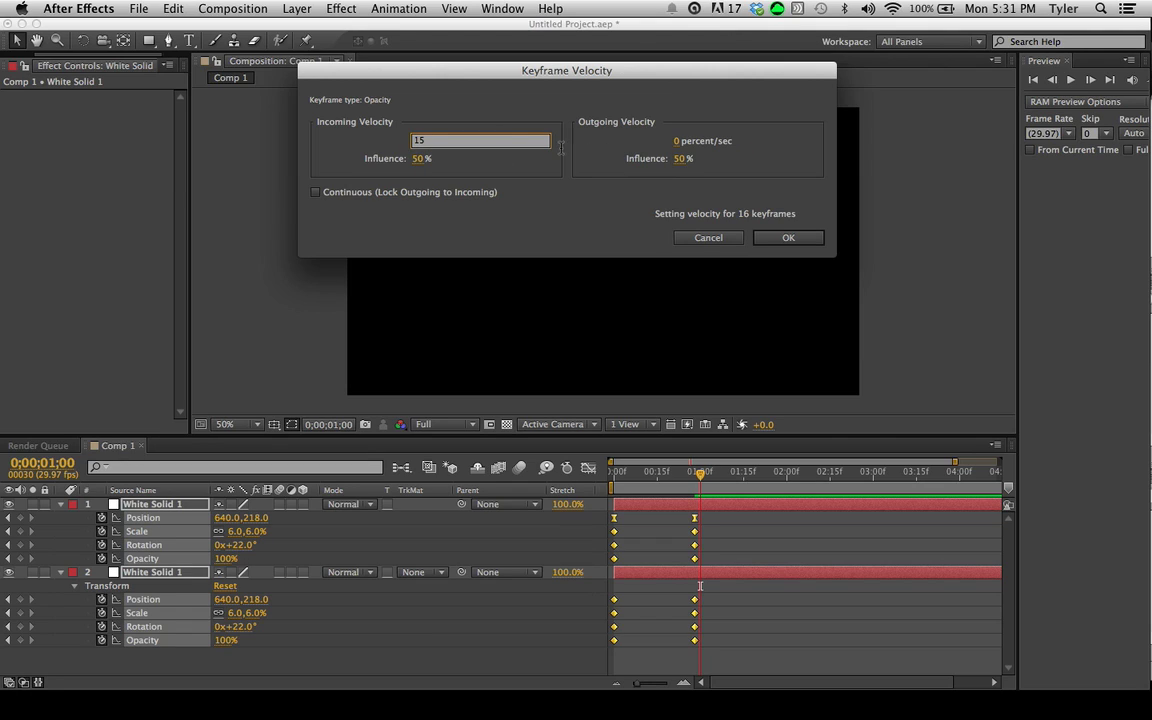
{"action": "left_click", "coordinate": [676, 142]}
{"action": "type", "text": "15"}
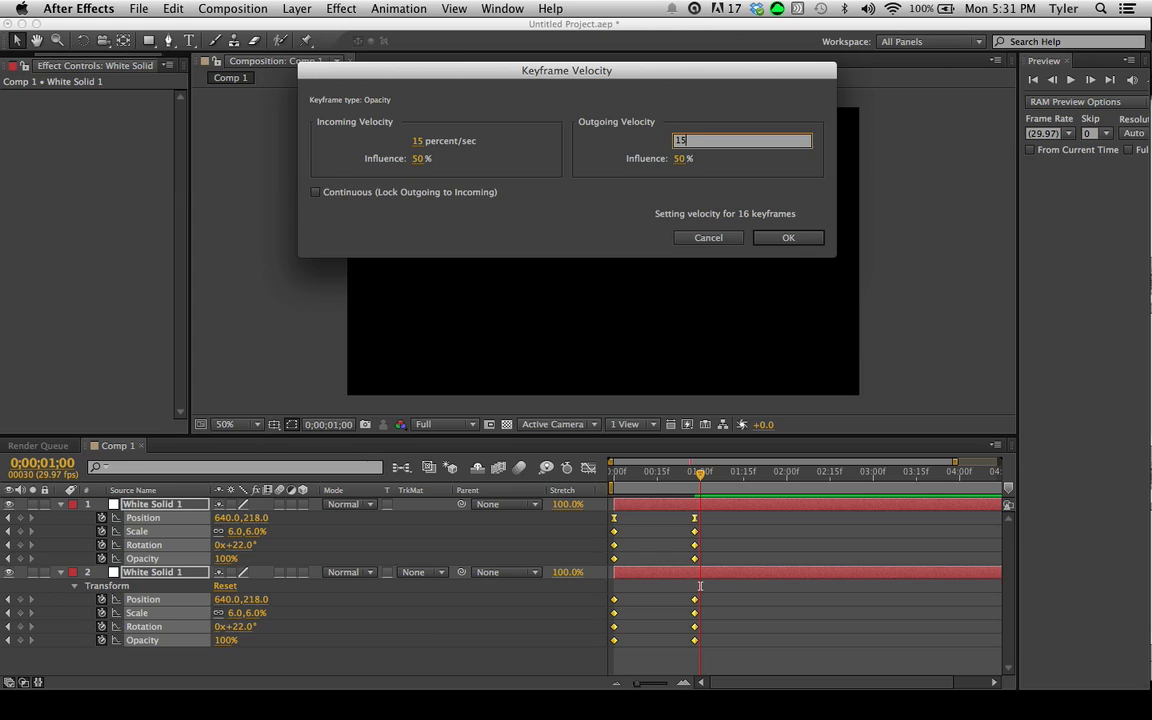
{"action": "left_click", "coordinate": [786, 237]}
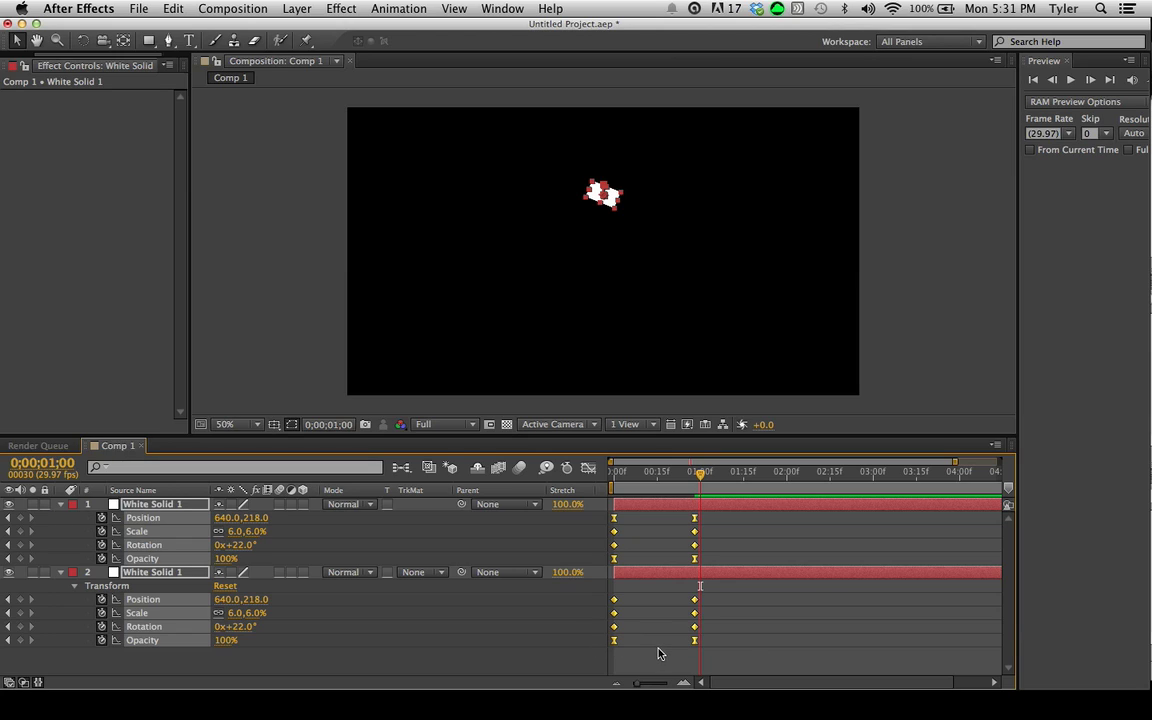
{"action": "left_click", "coordinate": [737, 542]}
{"action": "left_click", "coordinate": [614, 558]}
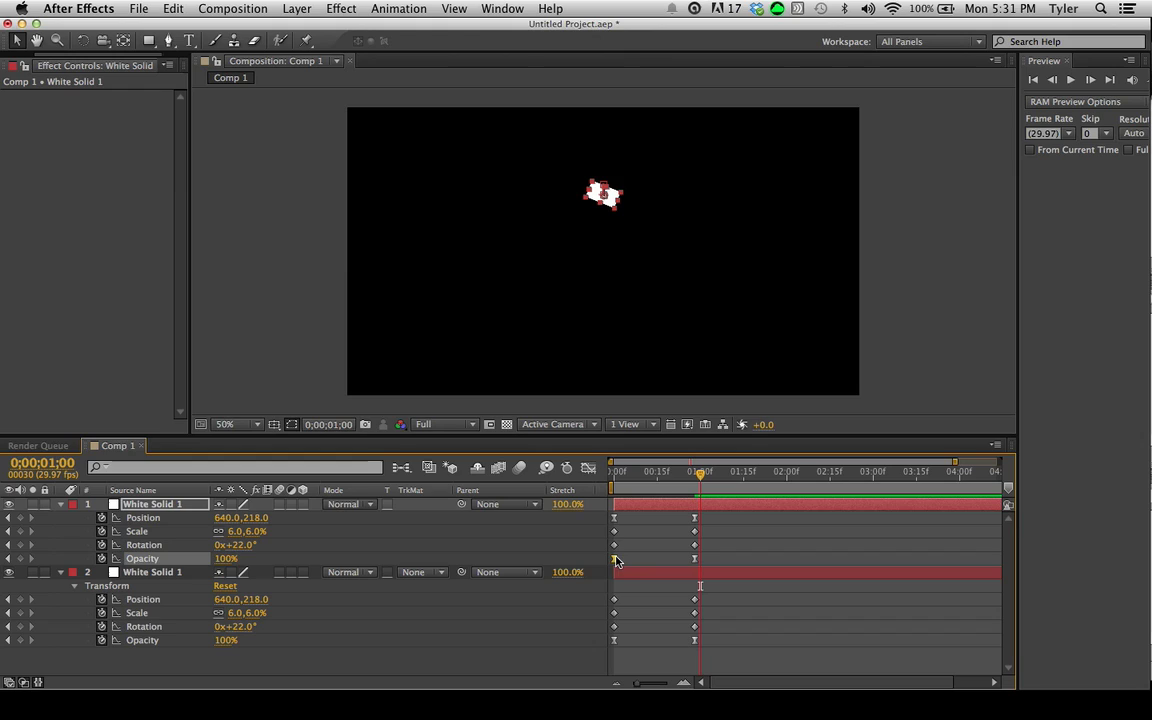
{"action": "key", "text": "super+shift+k"}
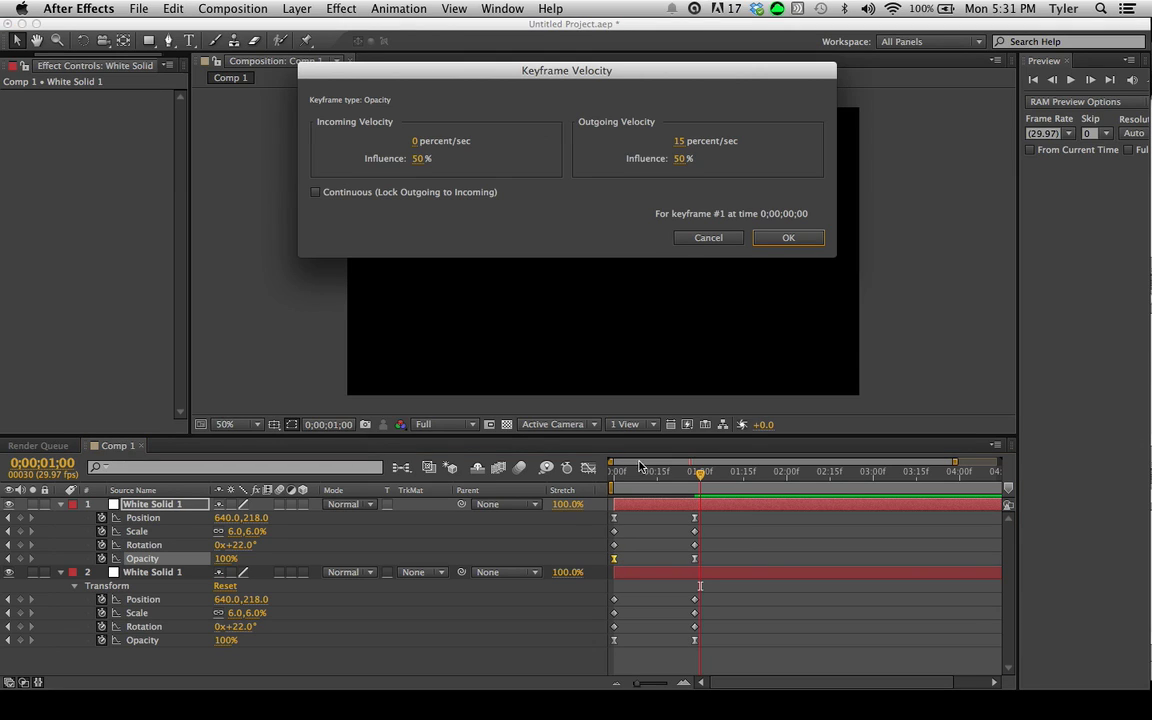
{"action": "left_click", "coordinate": [709, 238]}
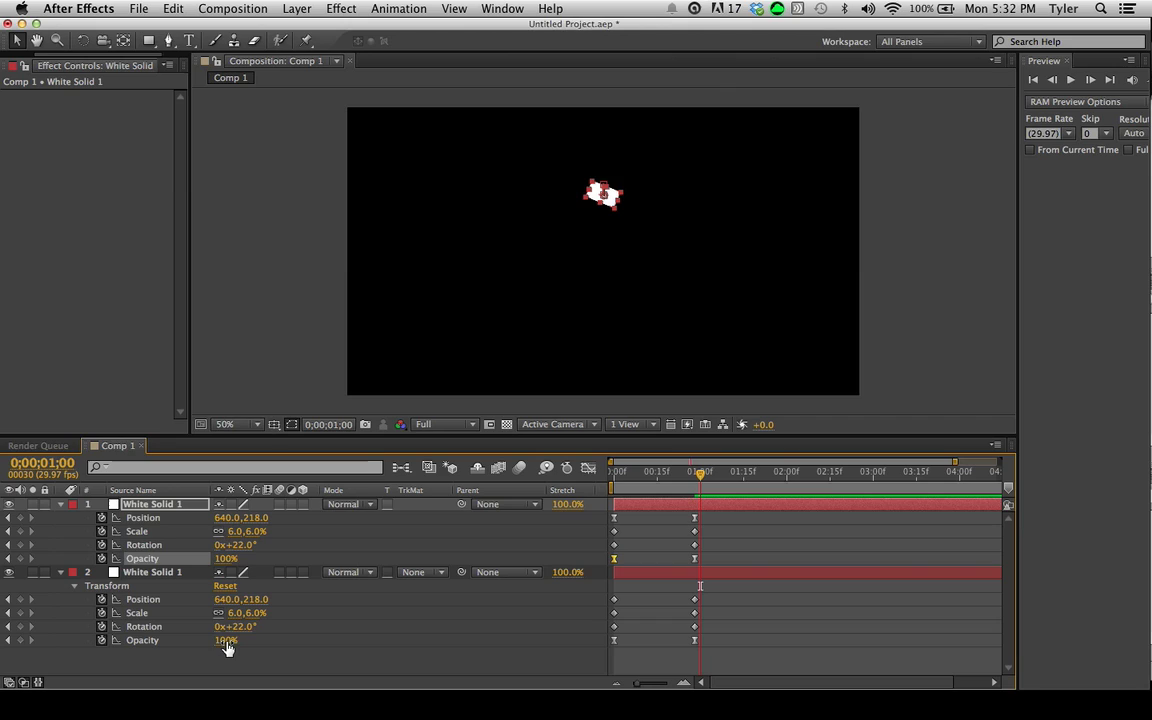
{"action": "left_click", "coordinate": [733, 640]}
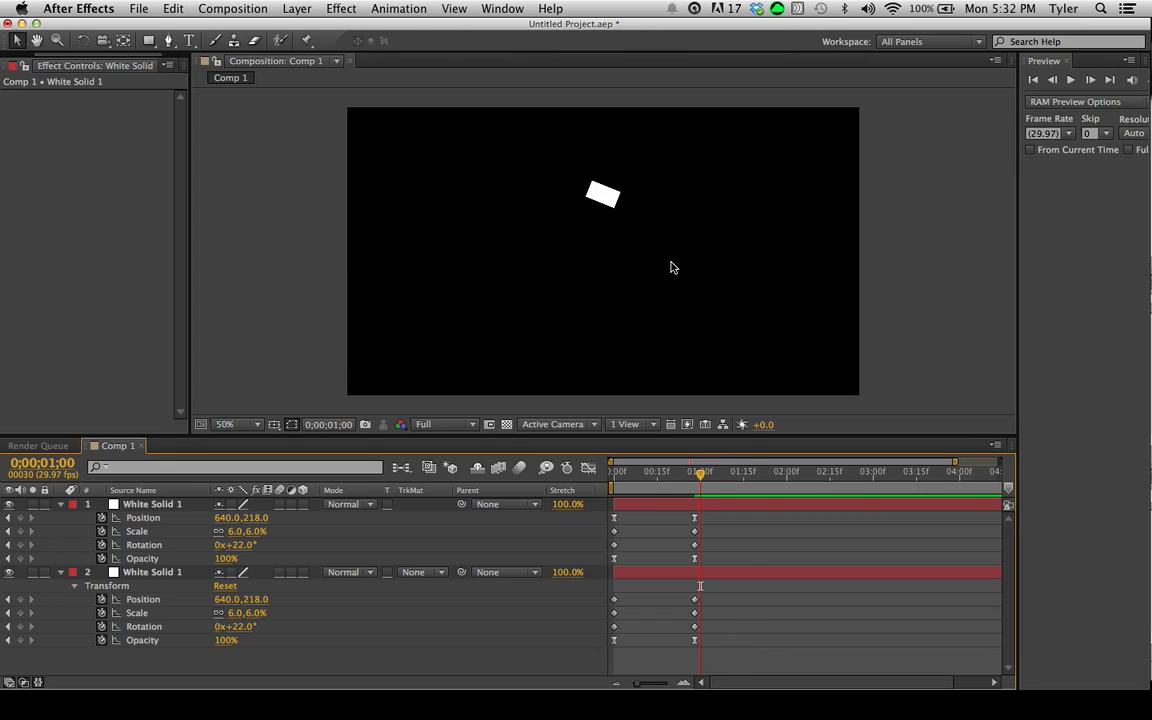
- Launch KVC.jsx from the Window menu, then open Keyframe Velocity for layer 1's 1s Position keyframe
{"action": "left_click", "coordinate": [505, 8]}
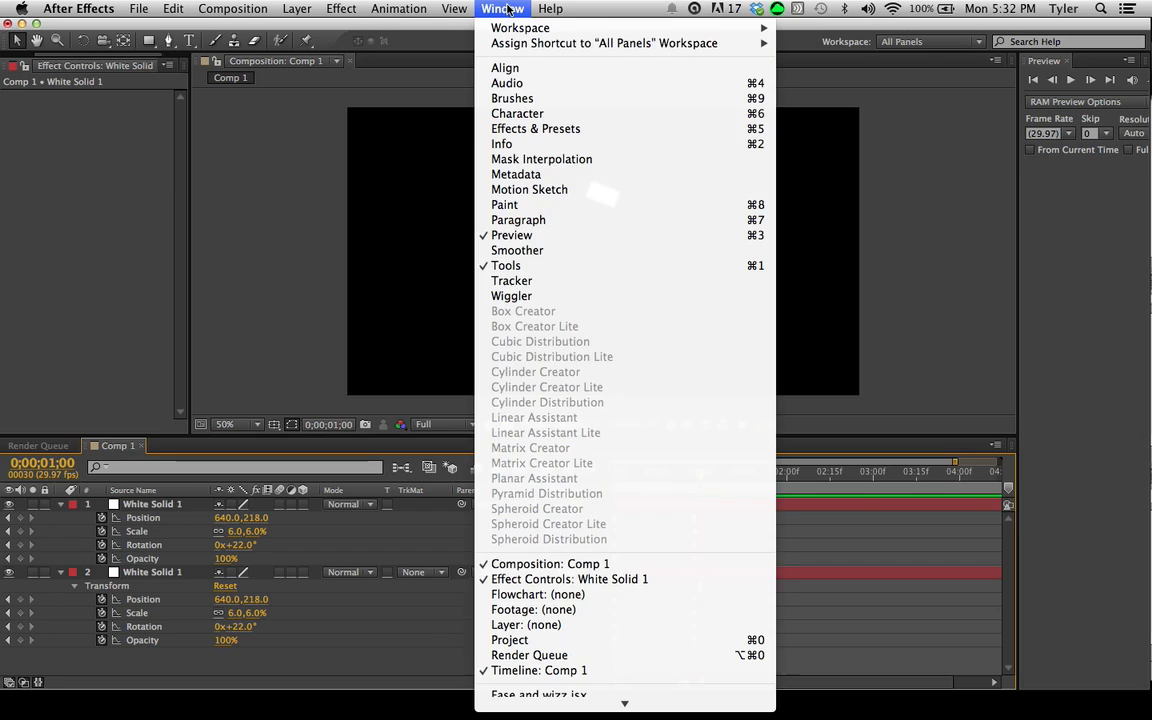
{"action": "scroll", "coordinate": [545, 580], "scroll_direction": "down", "scroll_amount": 3}
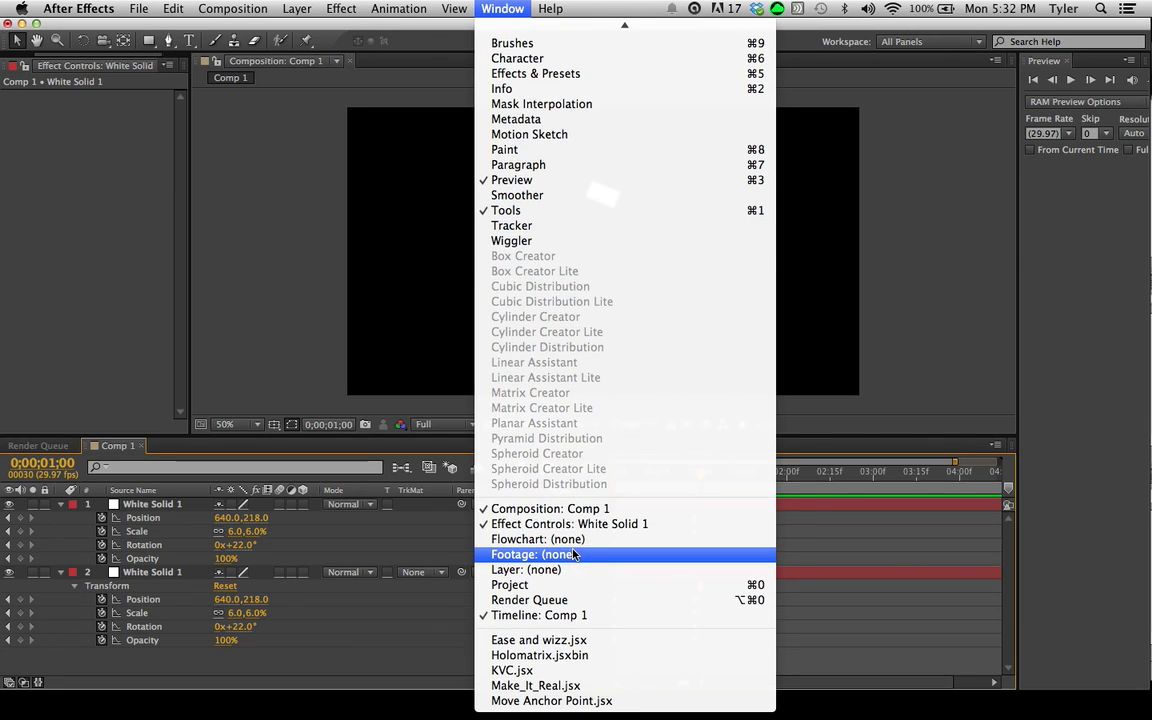
{"action": "left_click", "coordinate": [515, 670]}
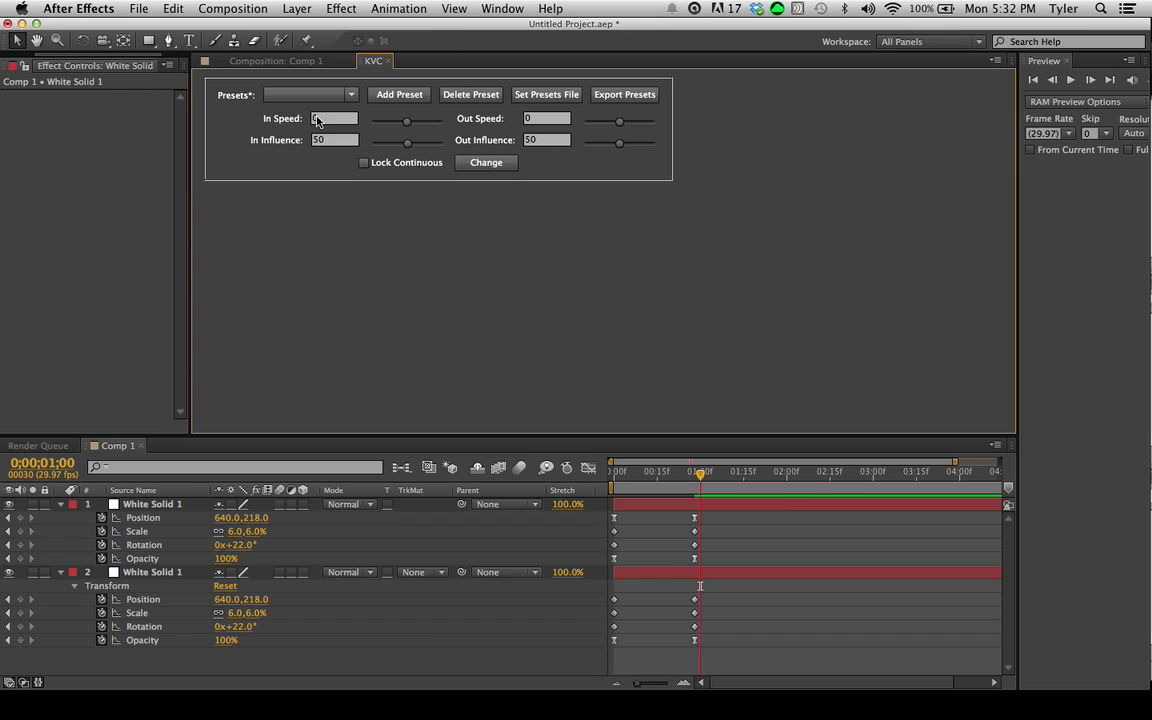
{"action": "left_click", "coordinate": [697, 517]}
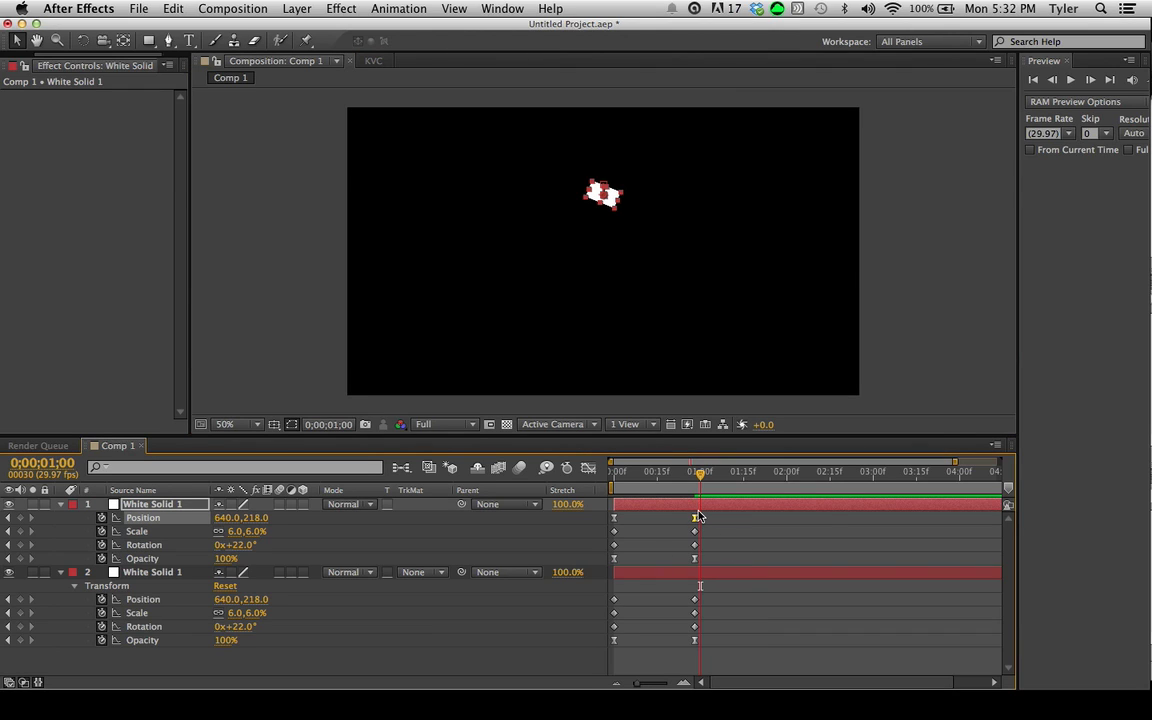
{"action": "key", "text": "super+shift+k"}
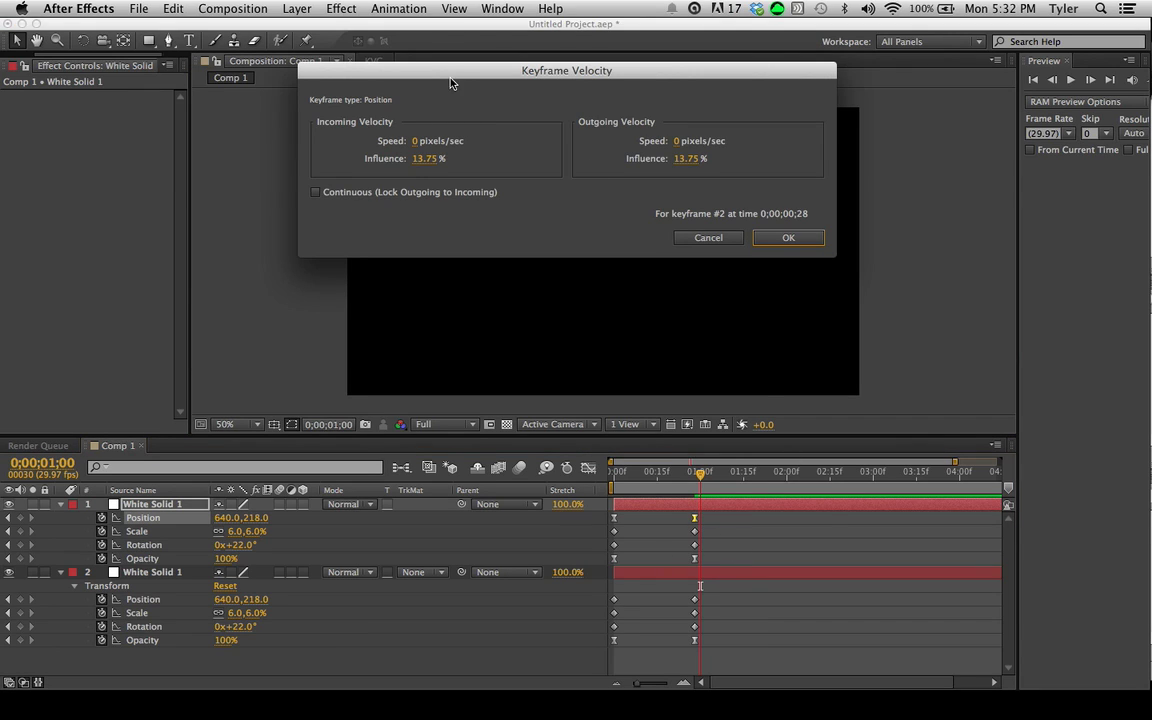
- Cancel the Keyframe Velocity dialog without changes and return to the KVC panel
{"action": "left_click_drag", "start_coordinate": [450, 82], "coordinate": [767, 250]}
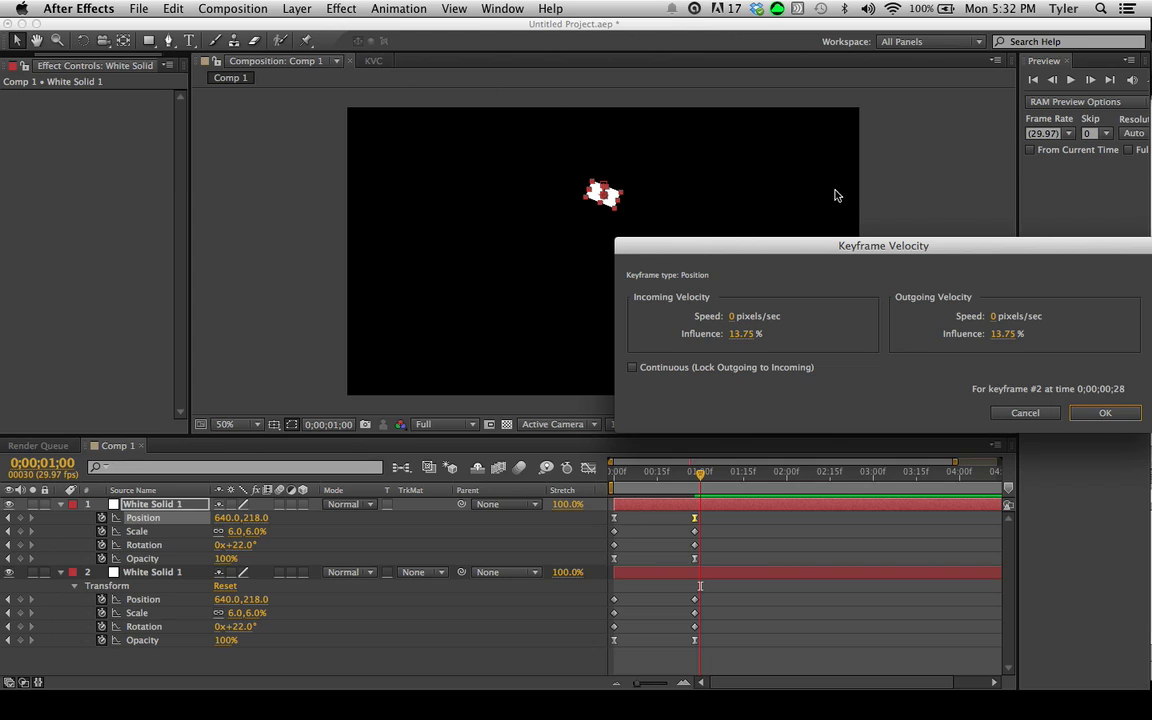
{"action": "left_click_drag", "start_coordinate": [855, 245], "coordinate": [740, 196]}
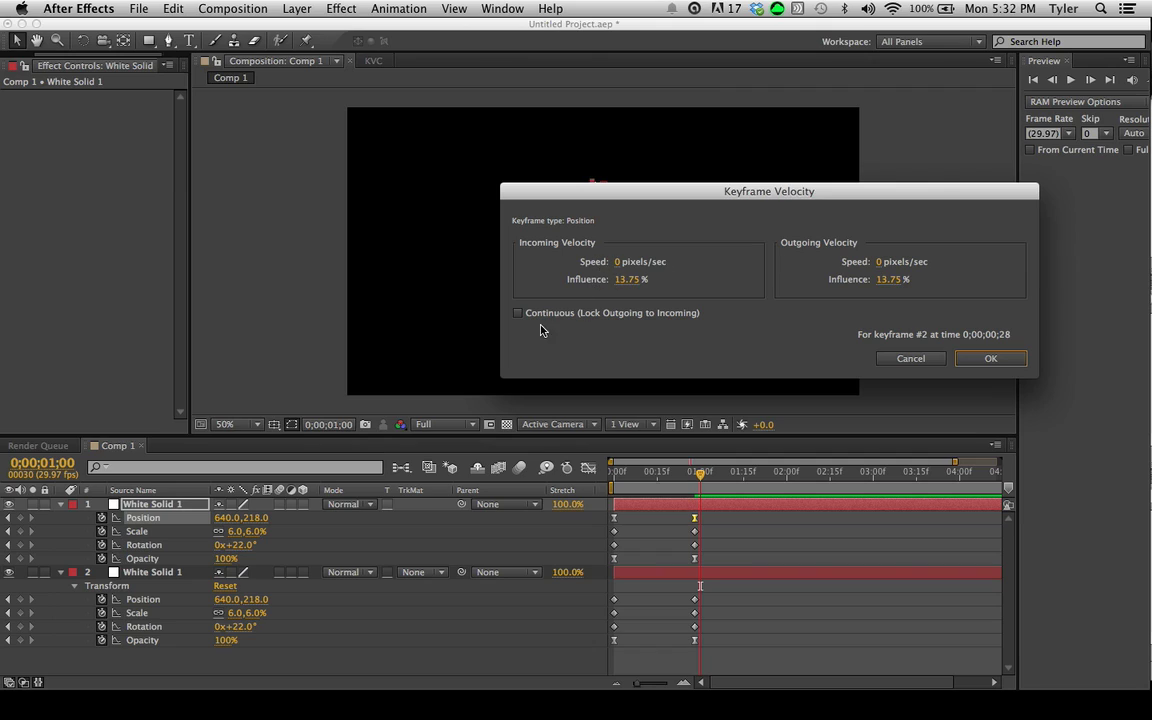
{"action": "left_click", "coordinate": [910, 358]}
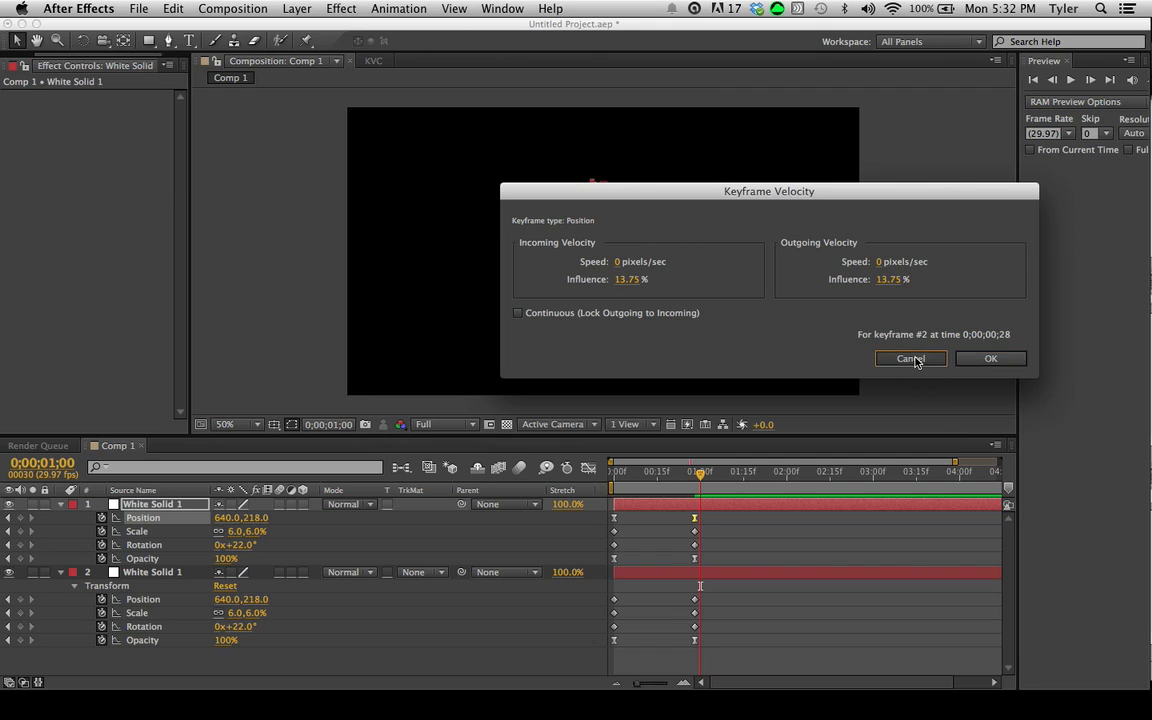
{"action": "left_click", "coordinate": [374, 61]}
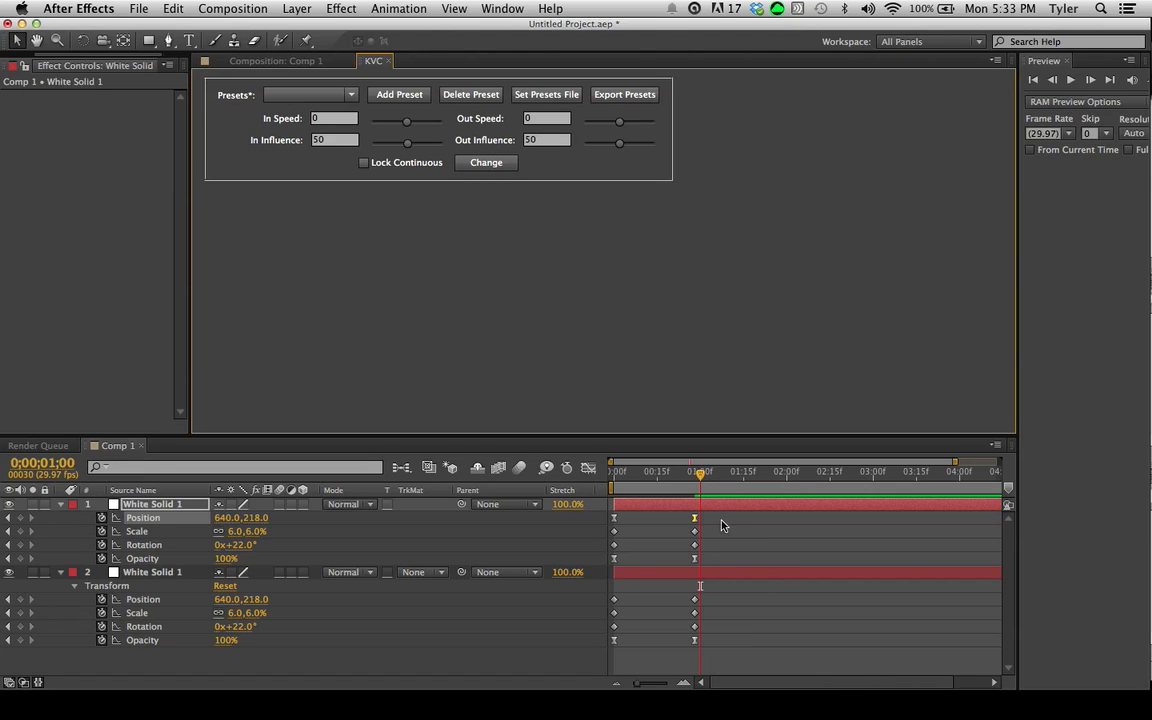
- Select all keyframes on both solids and apply KVC's 0 speed and 50% influence with Change
{"action": "left_click_drag", "start_coordinate": [720, 517], "coordinate": [597, 653]}
{"action": "left_click", "coordinate": [371, 61]}
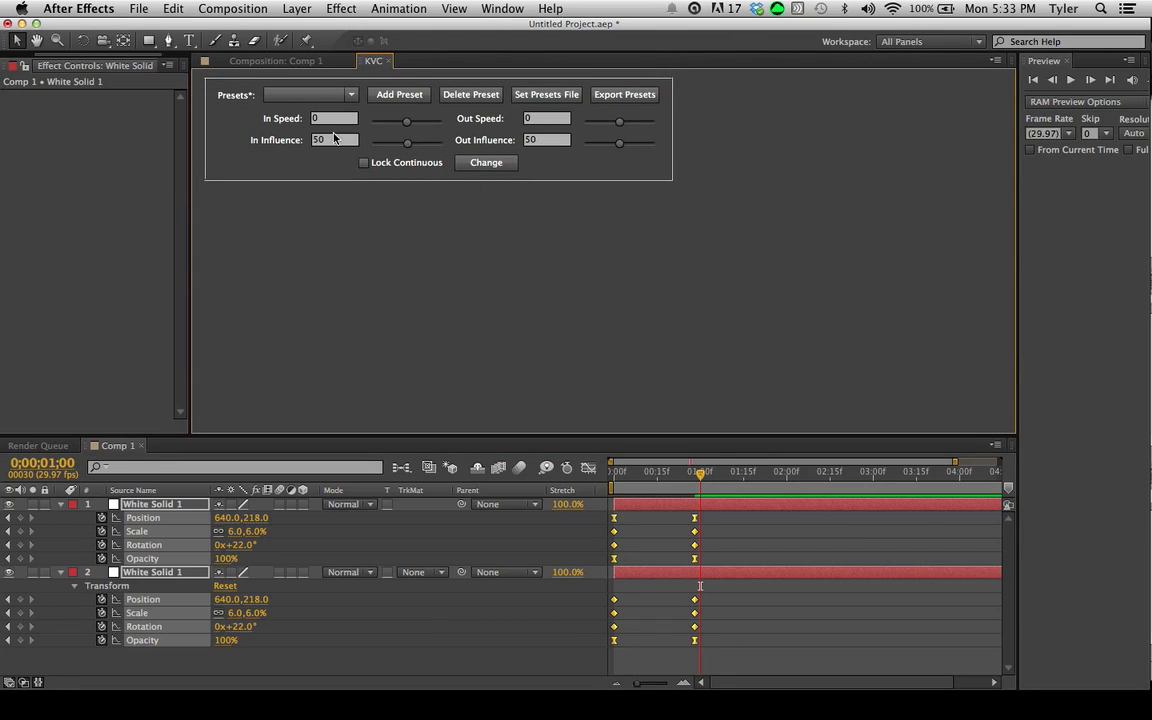
{"action": "left_click", "coordinate": [474, 167]}
- Verify the 1:00 Position and Scale keyframes' velocity, then move the time indicator to frame 11
{"action": "left_click", "coordinate": [695, 518]}
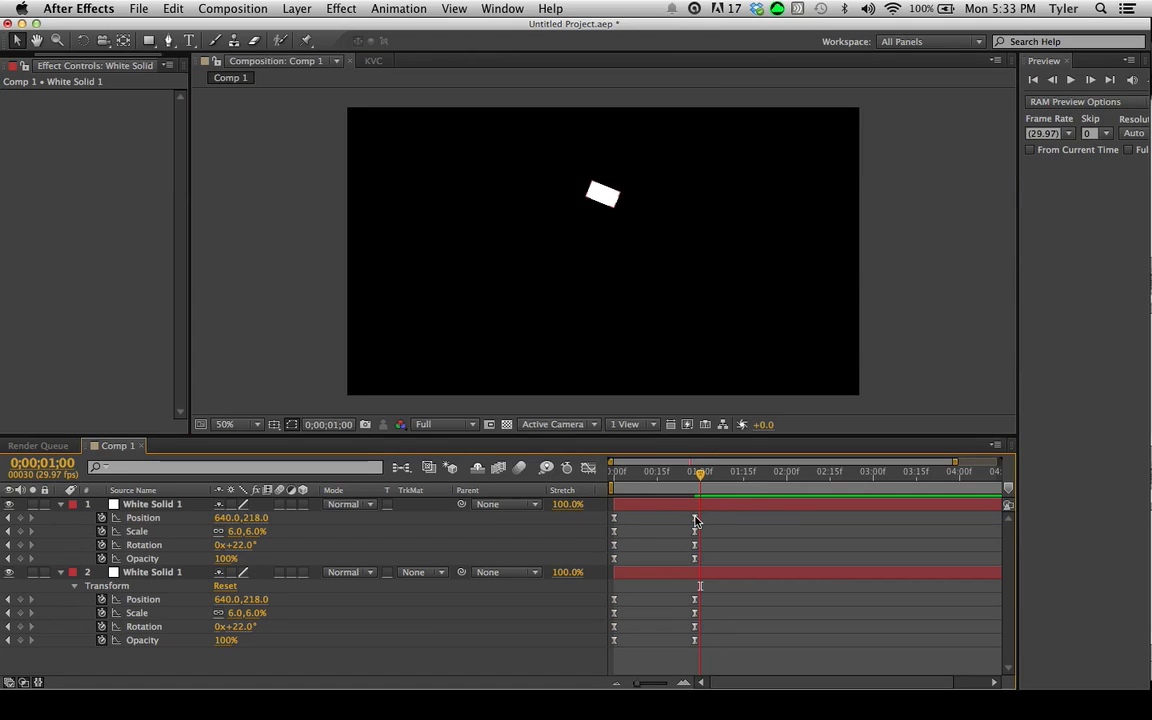
{"action": "key", "text": "super+shift+k"}
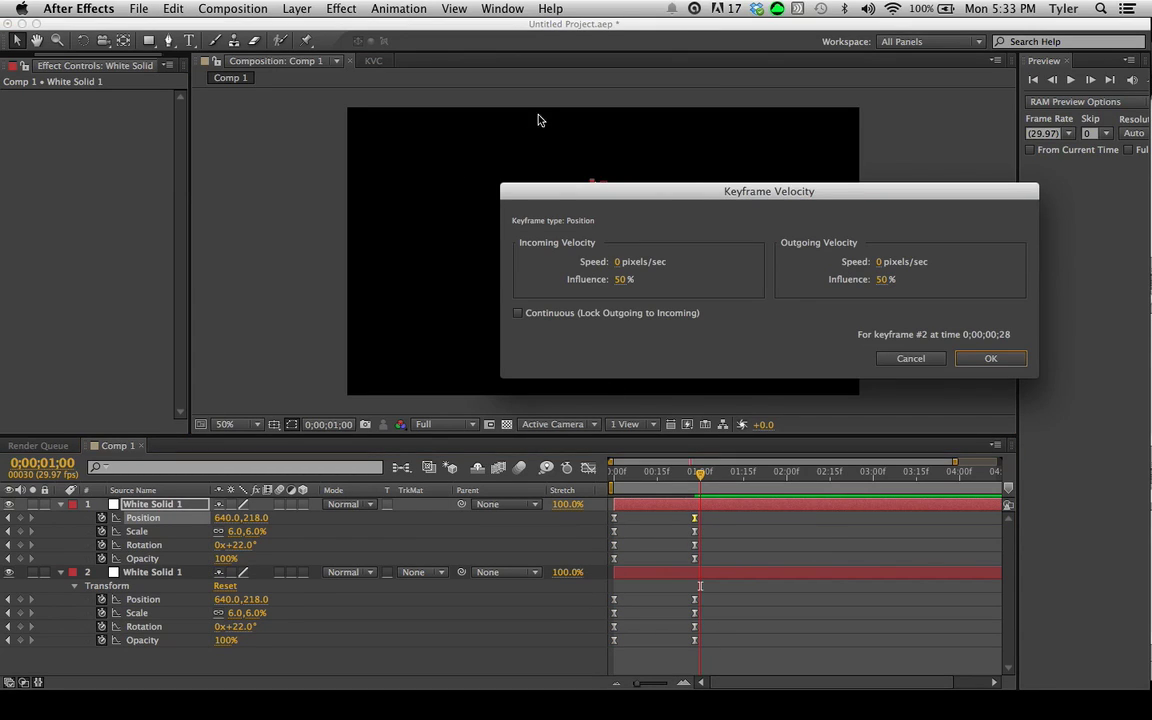
{"action": "left_click", "coordinate": [953, 360]}
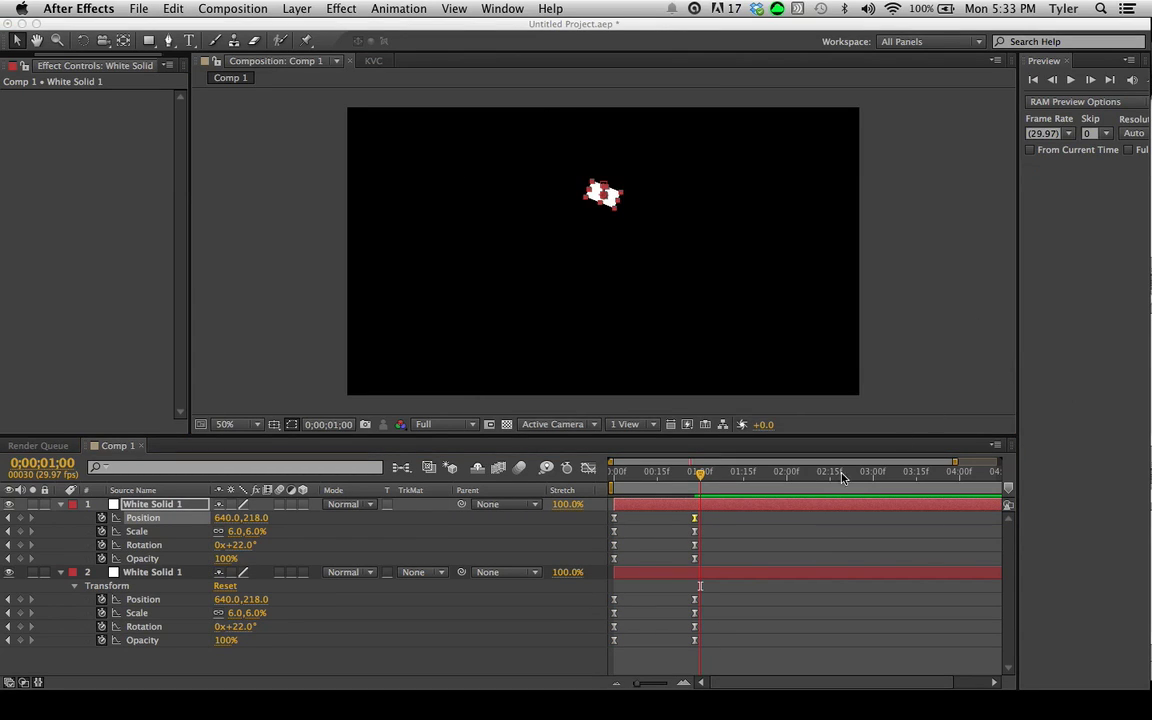
{"action": "left_click", "coordinate": [694, 531]}
{"action": "key", "text": "super+shift+k"}
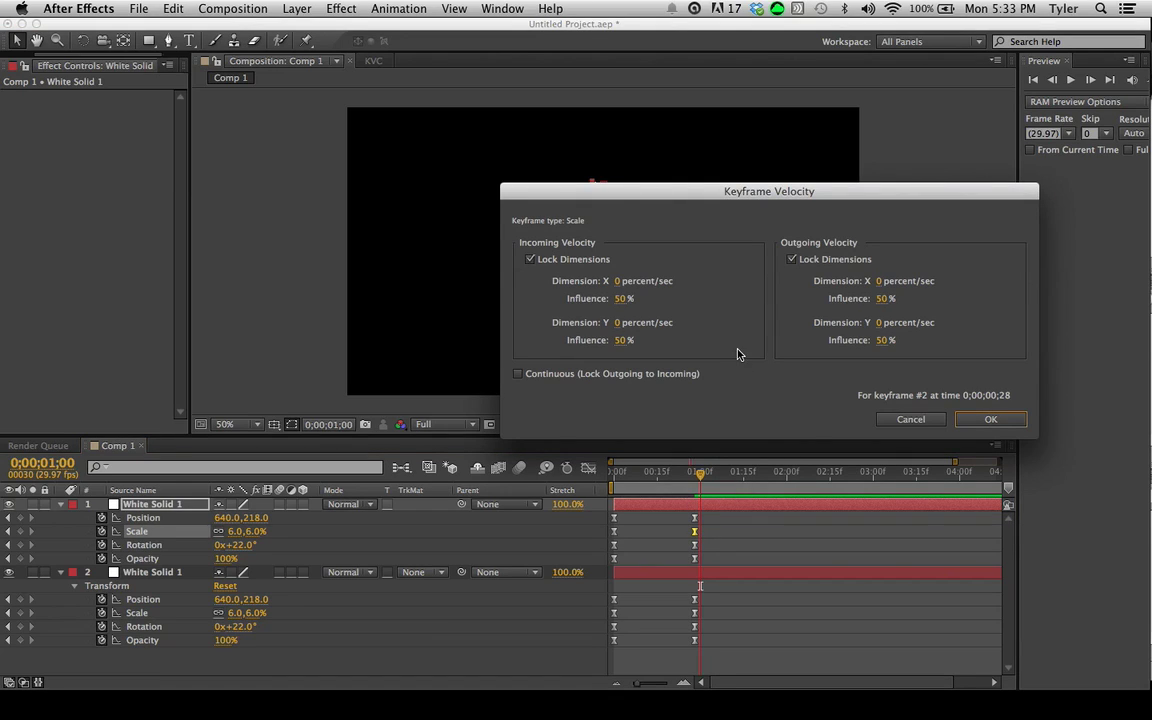
{"action": "left_click", "coordinate": [990, 419]}
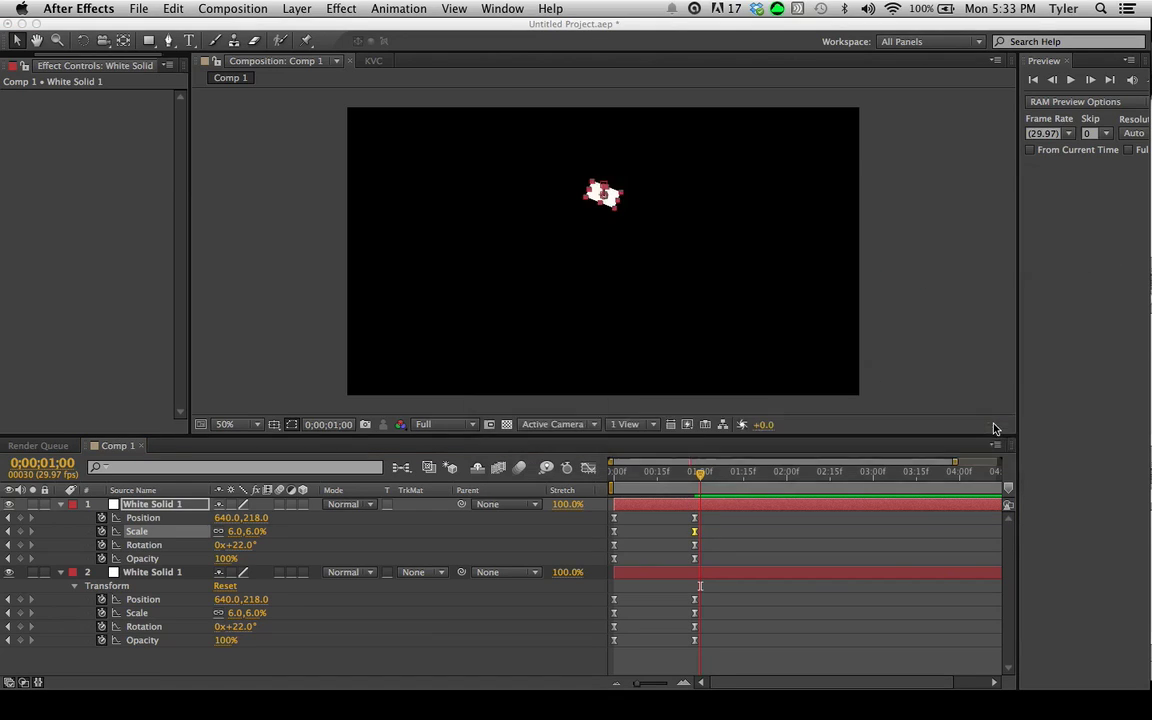
{"action": "left_click_drag", "start_coordinate": [686, 487], "coordinate": [646, 471]}
{"action": "left_click", "coordinate": [385, 63]}
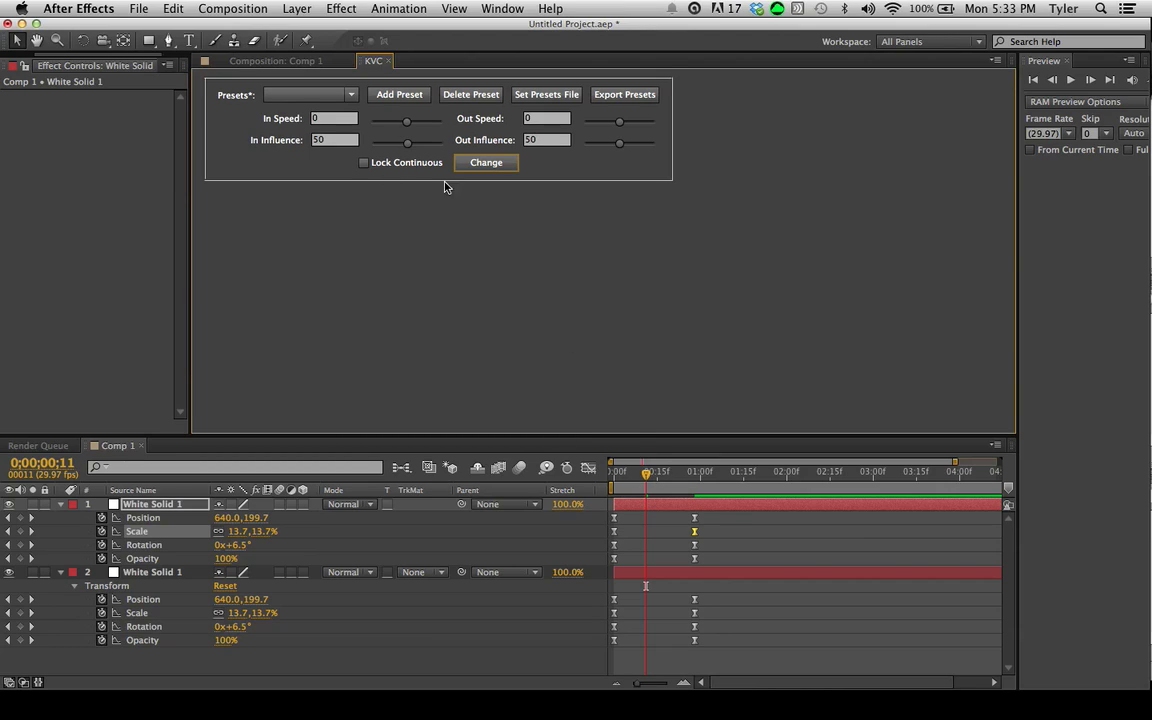
- Close the KVC panel and relaunch KVC.jsx from the bottom of the Window menu
{"action": "left_click", "coordinate": [390, 62]}
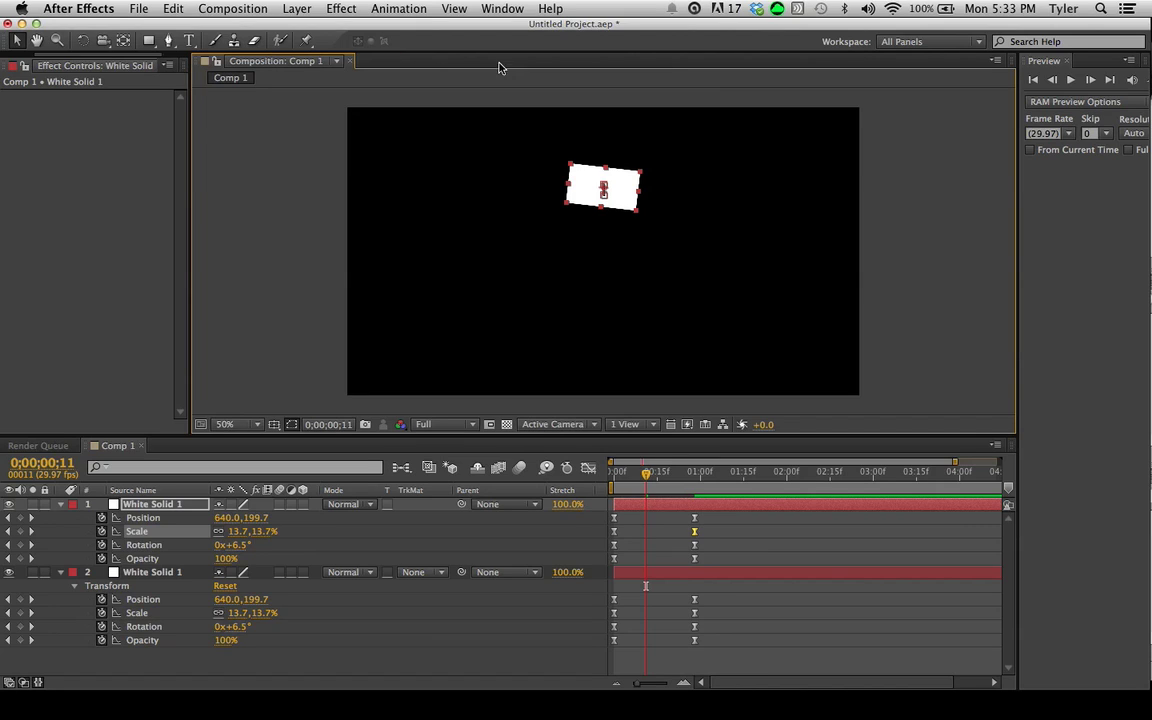
{"action": "left_click", "coordinate": [501, 9]}
{"action": "scroll", "coordinate": [505, 300], "scroll_direction": "down", "scroll_amount": 2}
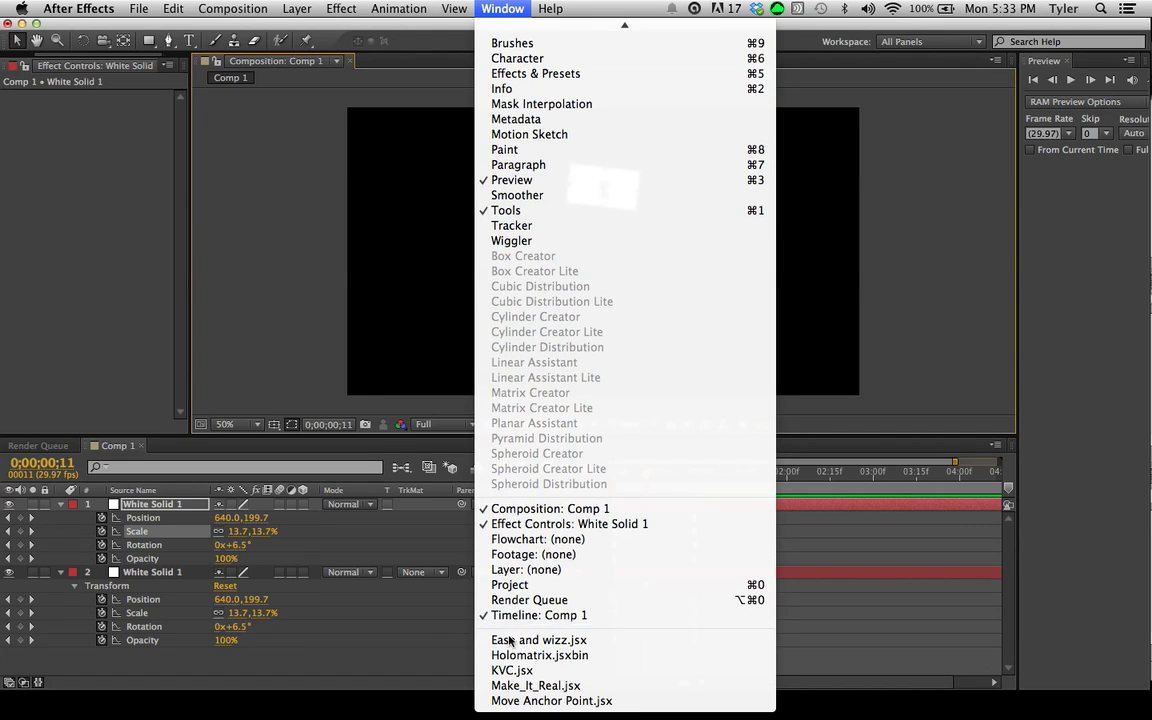
{"action": "left_click", "coordinate": [512, 670]}
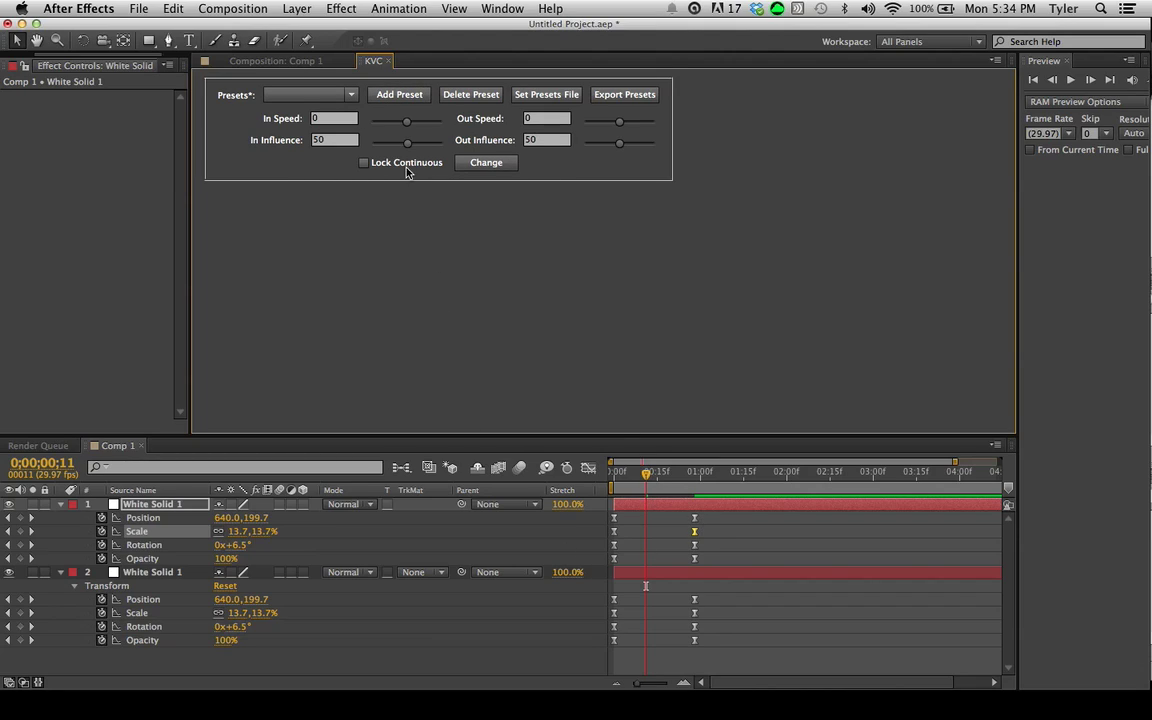
- Set speeds 382.022/-258.427 and influences 81.461/26.966, and save them as Preset 01
{"action": "left_click_drag", "start_coordinate": [406, 121], "coordinate": [430, 142]}
{"action": "left_click_drag", "start_coordinate": [619, 121], "coordinate": [603, 142]}
{"action": "left_click", "coordinate": [386, 100]}
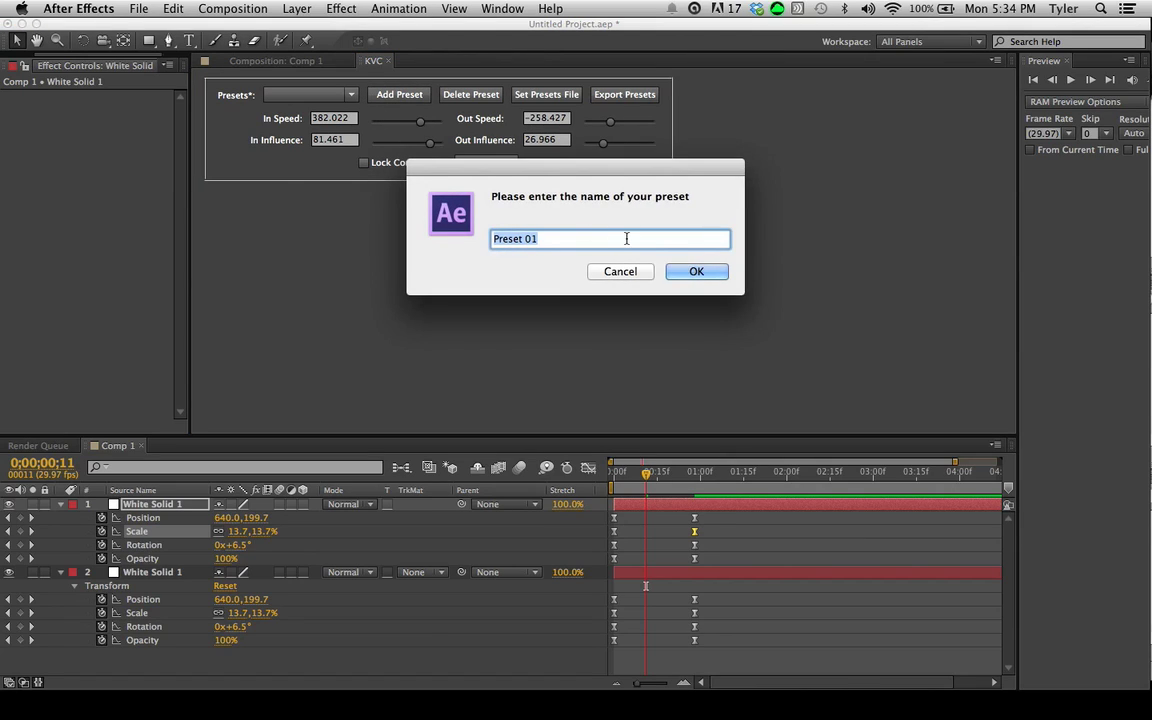
{"action": "left_click", "coordinate": [680, 268]}
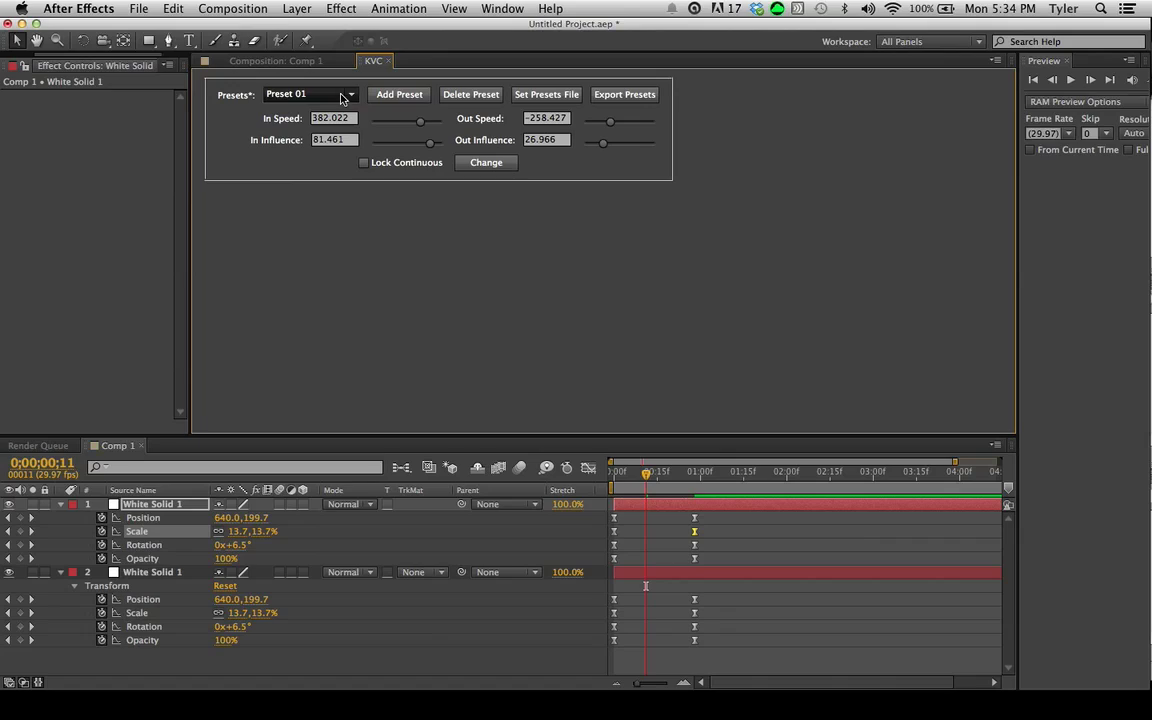
- Lower In Speed to -33.708 and save the values as preset 'jk', checking the Presets list
{"action": "left_click_drag", "start_coordinate": [415, 131], "coordinate": [398, 153]}
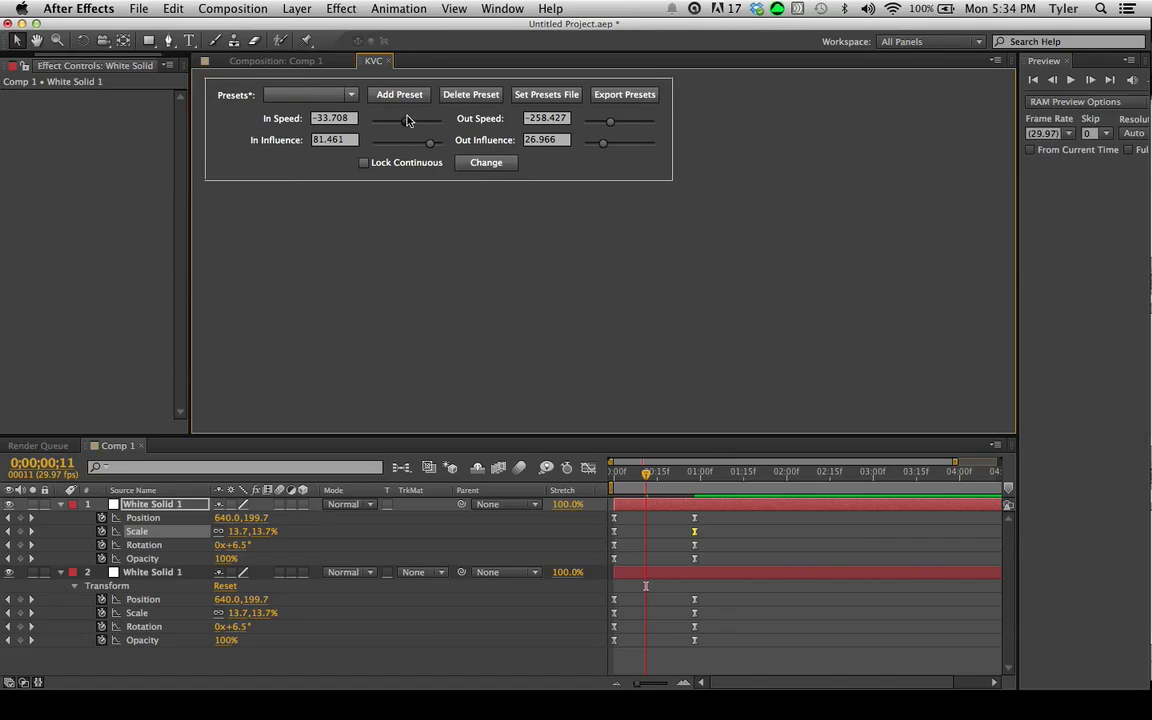
{"action": "left_click", "coordinate": [399, 94]}
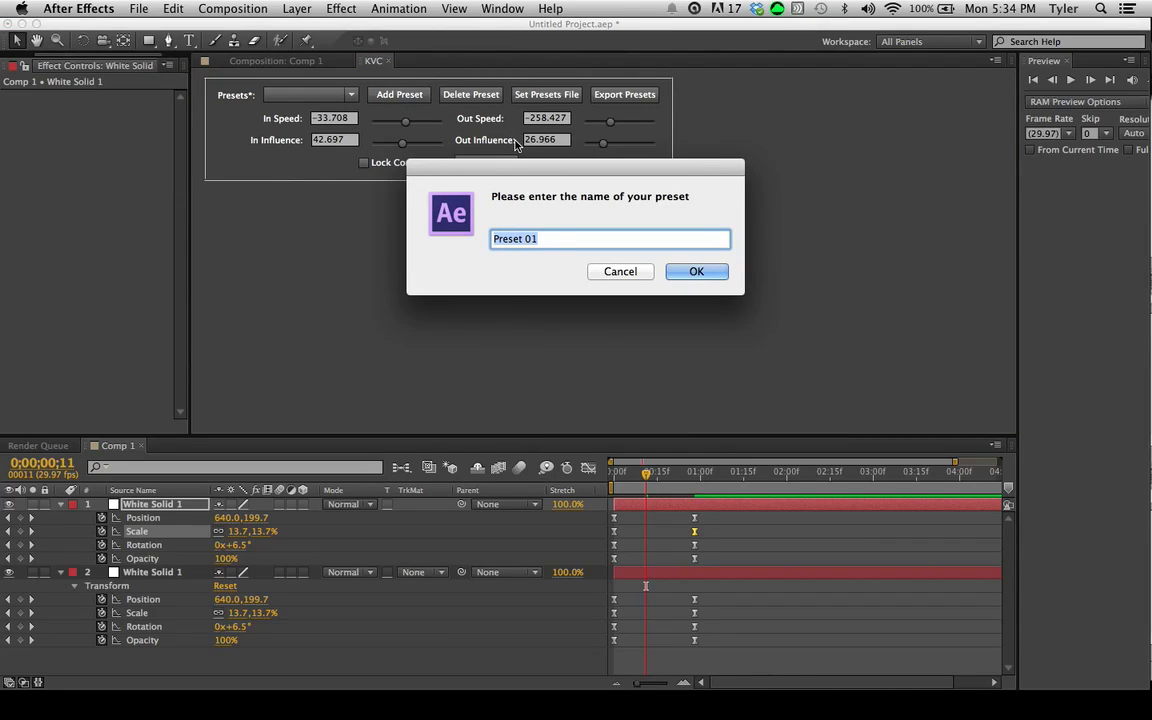
{"action": "type", "text": "jk"}
{"action": "key", "text": "Return"}
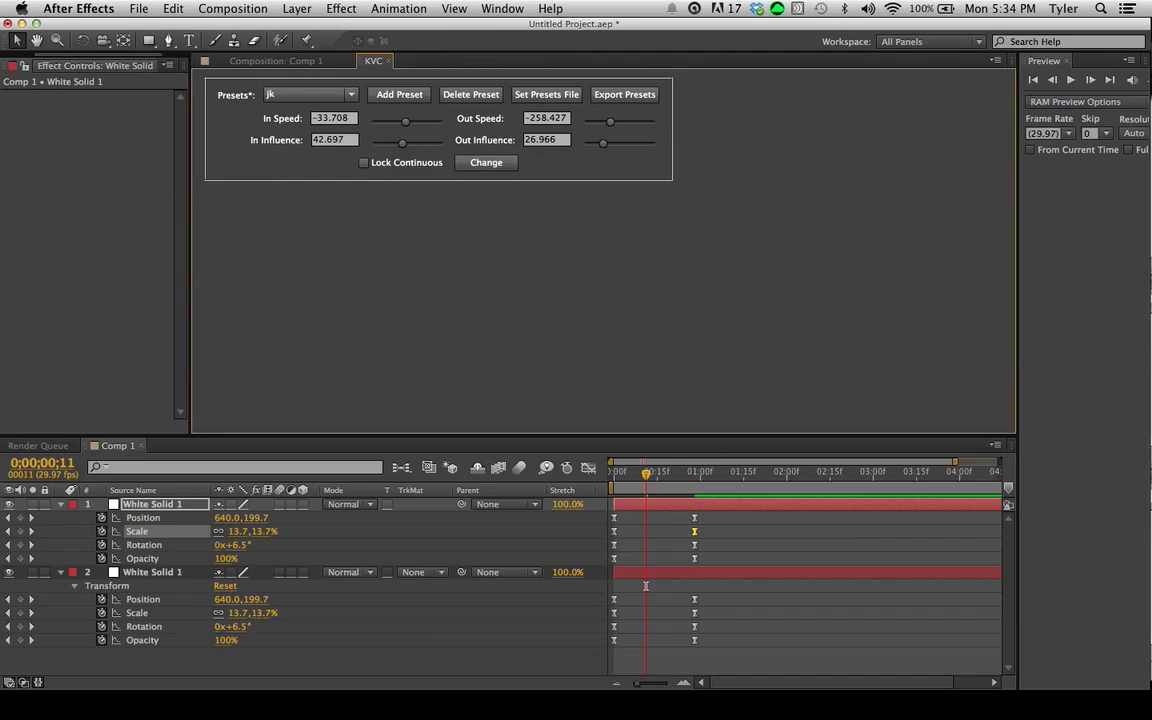
{"action": "left_click", "coordinate": [340, 94]}
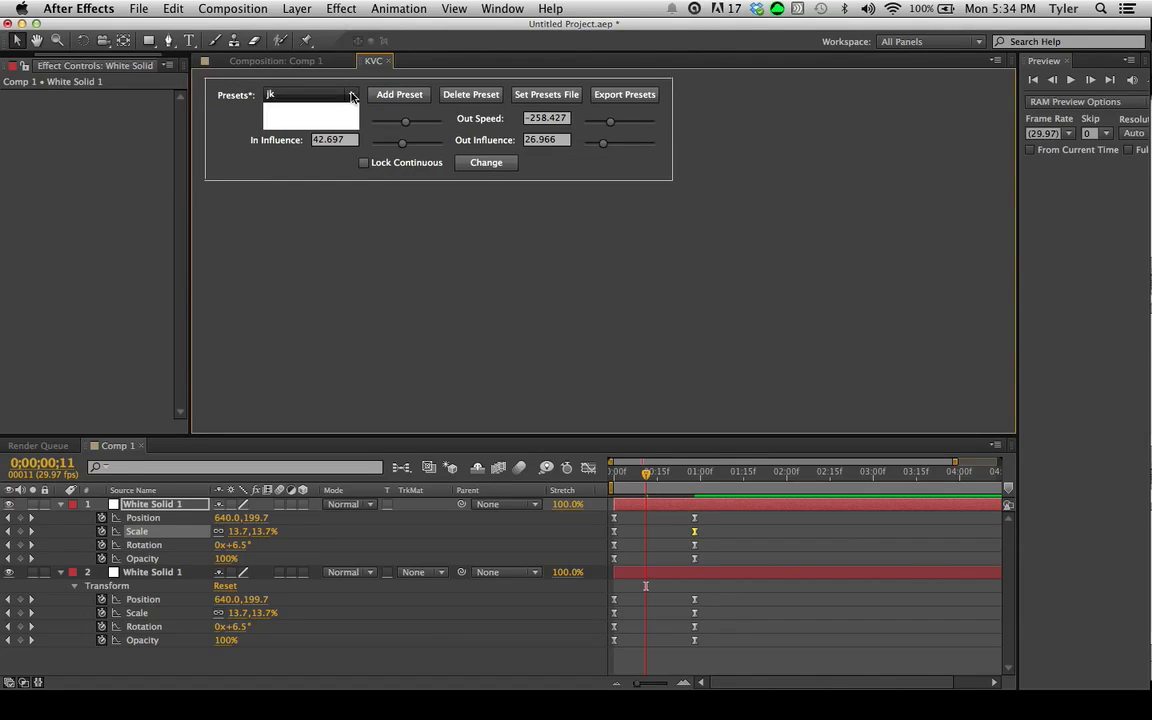
{"action": "left_click", "coordinate": [322, 104]}
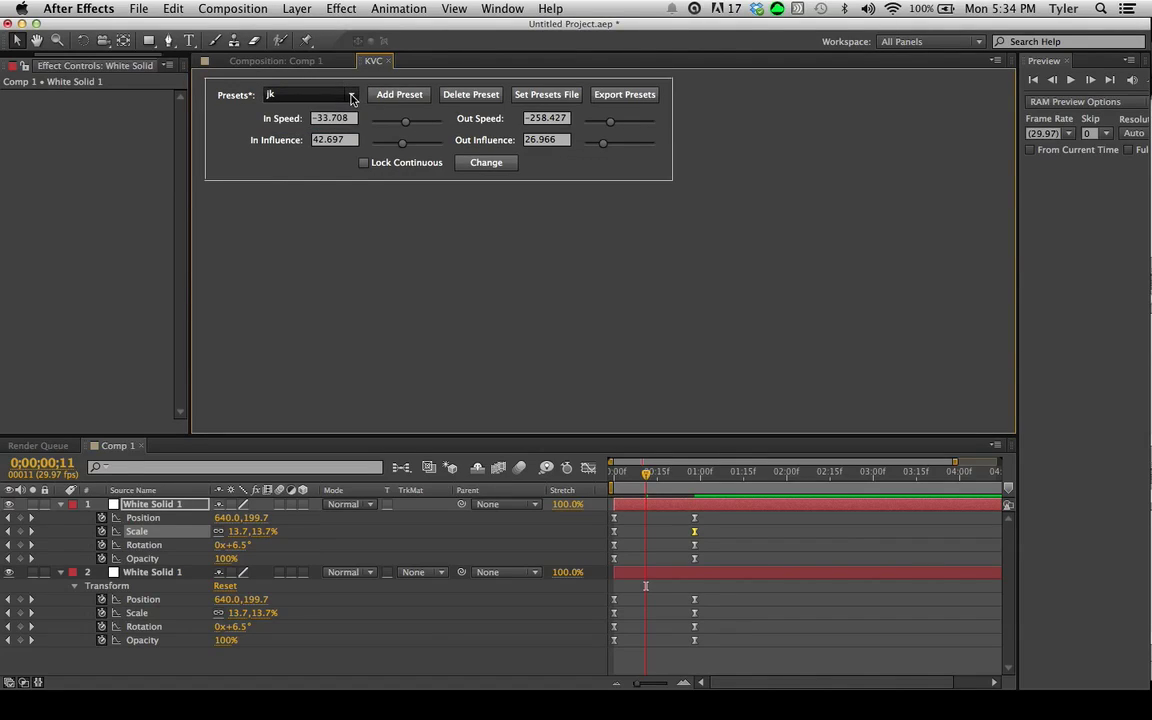
- Export the KVC presets to example.json on the Desktop
{"action": "left_click", "coordinate": [622, 95]}
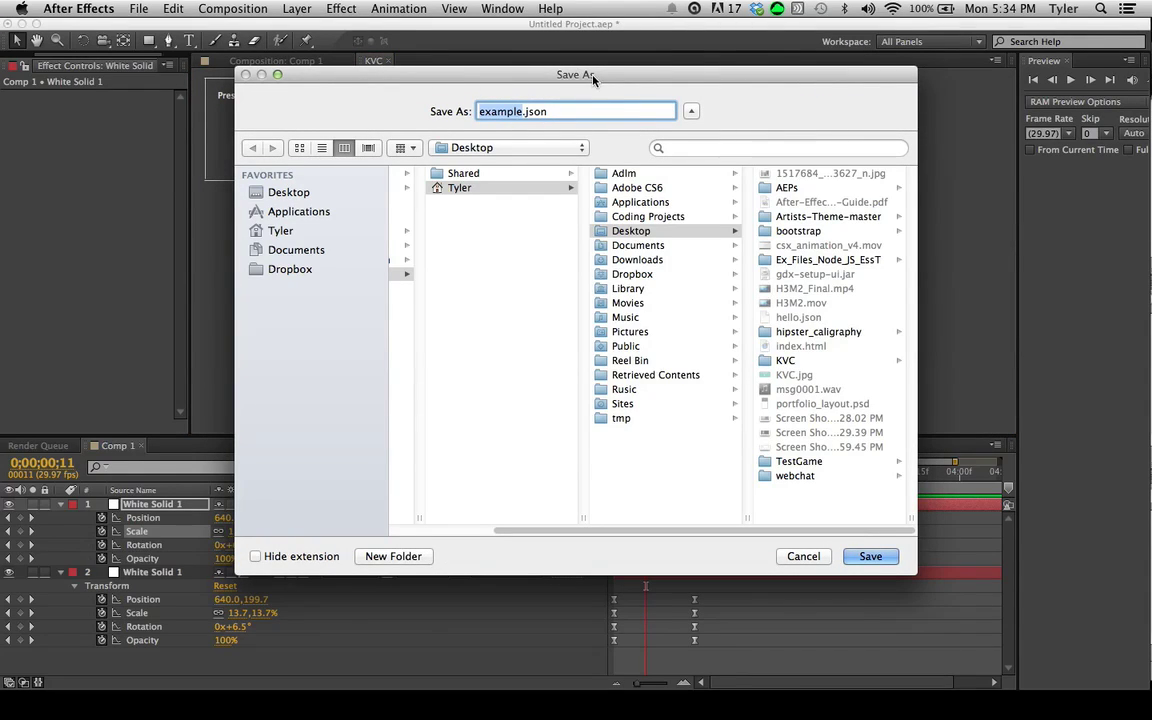
{"action": "left_click_drag", "start_coordinate": [591, 76], "coordinate": [547, 58]}
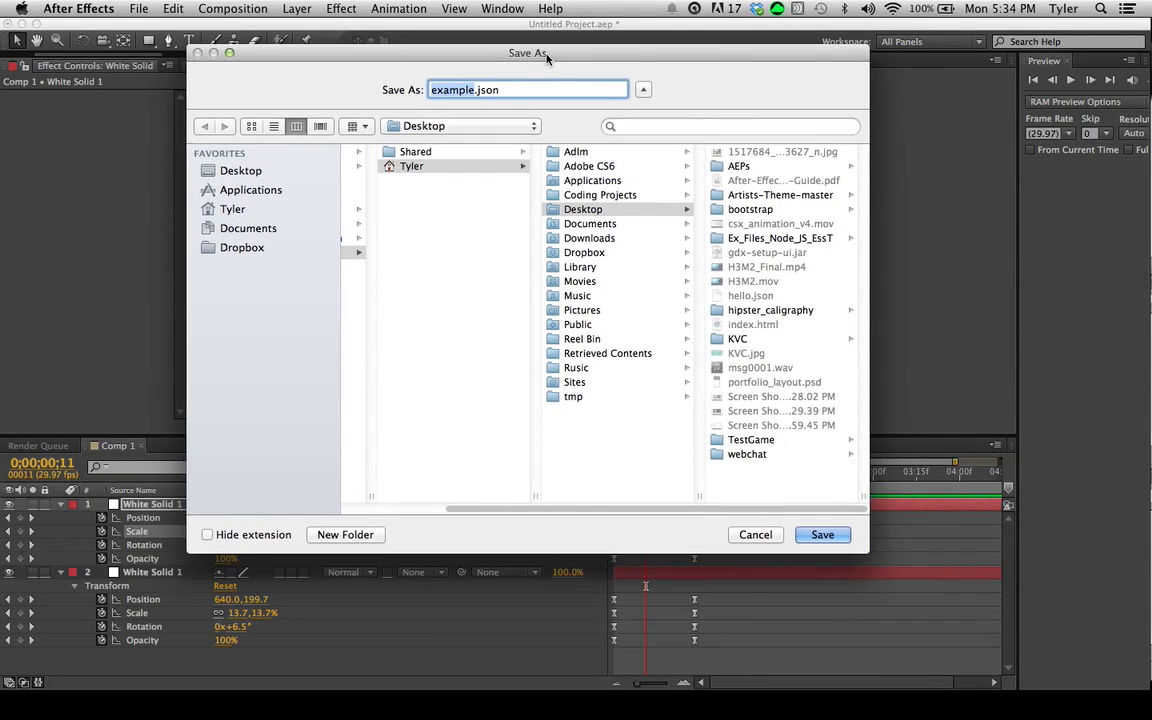
{"action": "left_click", "coordinate": [823, 536]}
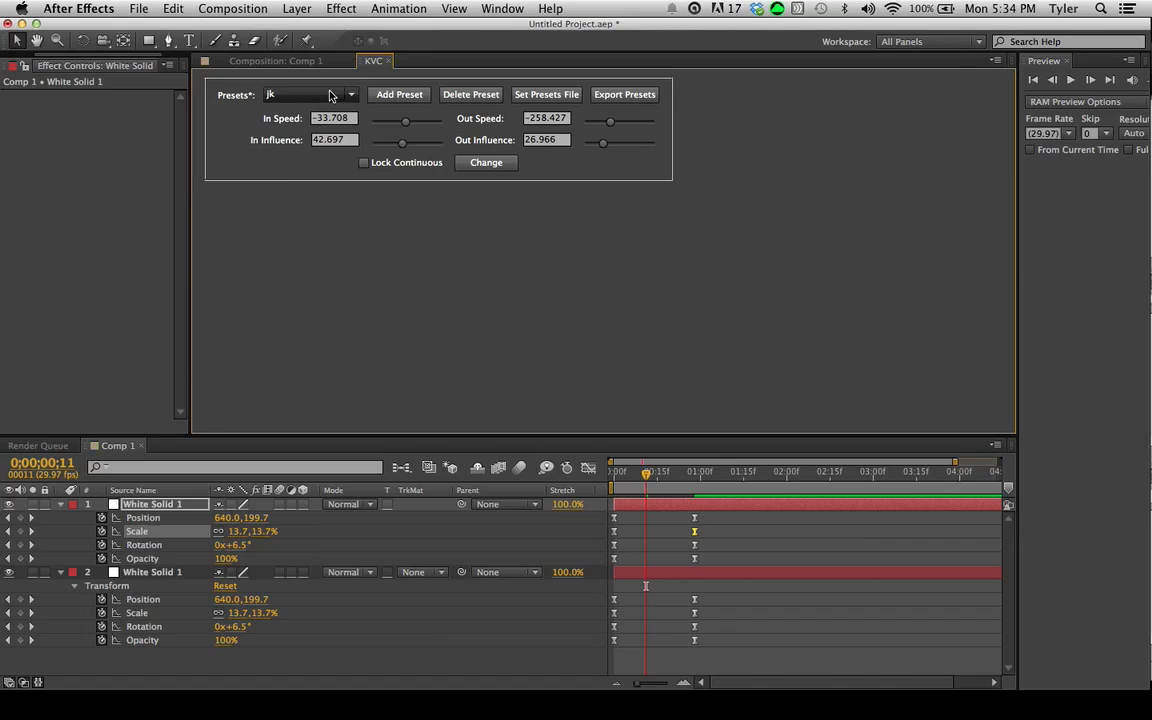
- Load example.json as the presets file and check the Presets list shows Preset 01
{"action": "left_click", "coordinate": [546, 94]}
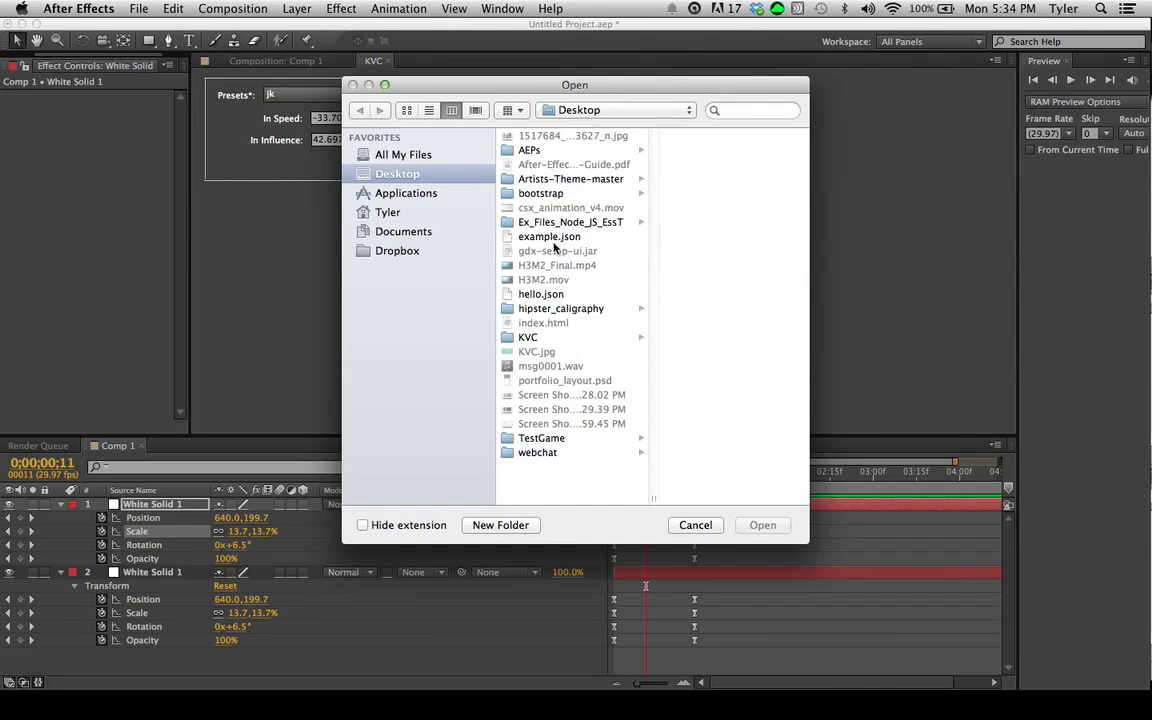
{"action": "left_click", "coordinate": [540, 236]}
{"action": "left_click", "coordinate": [762, 525]}
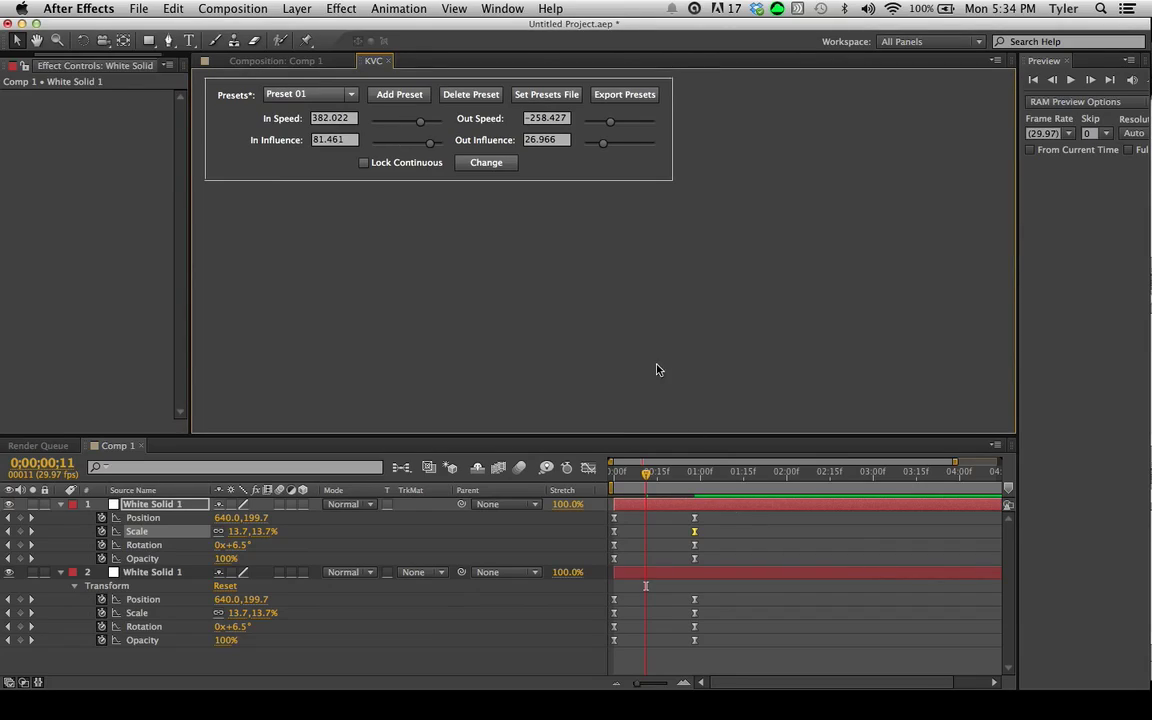
{"action": "left_click", "coordinate": [353, 99]}
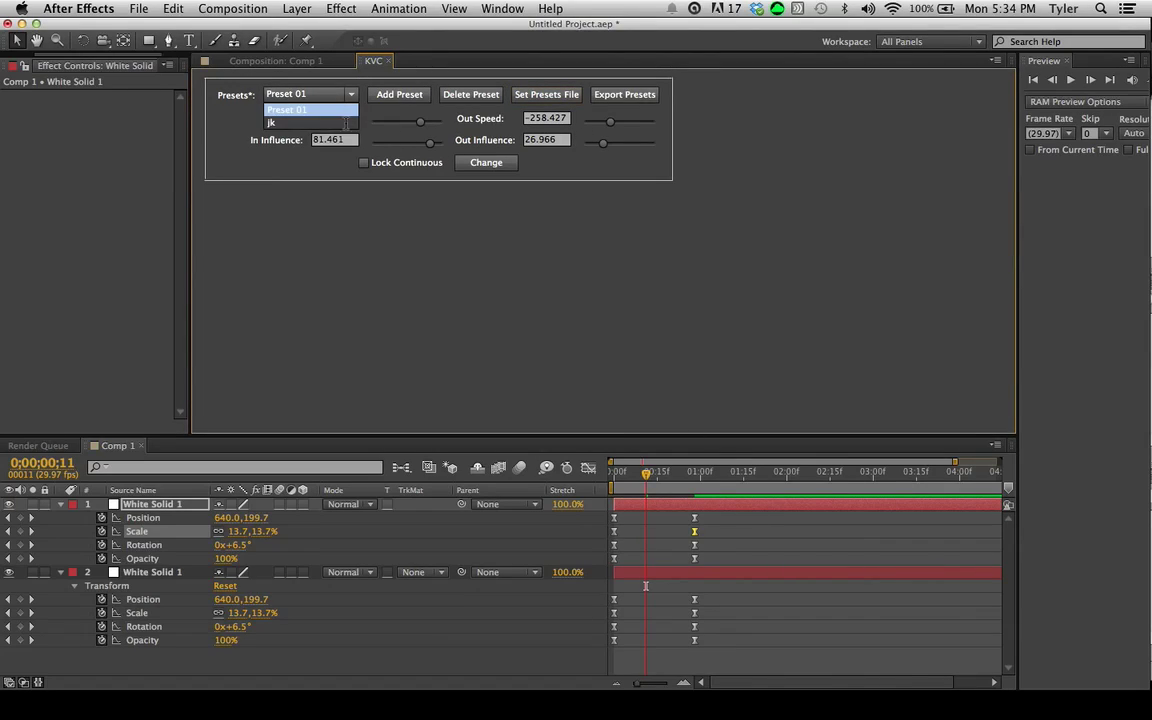
{"action": "left_click", "coordinate": [380, 107]}
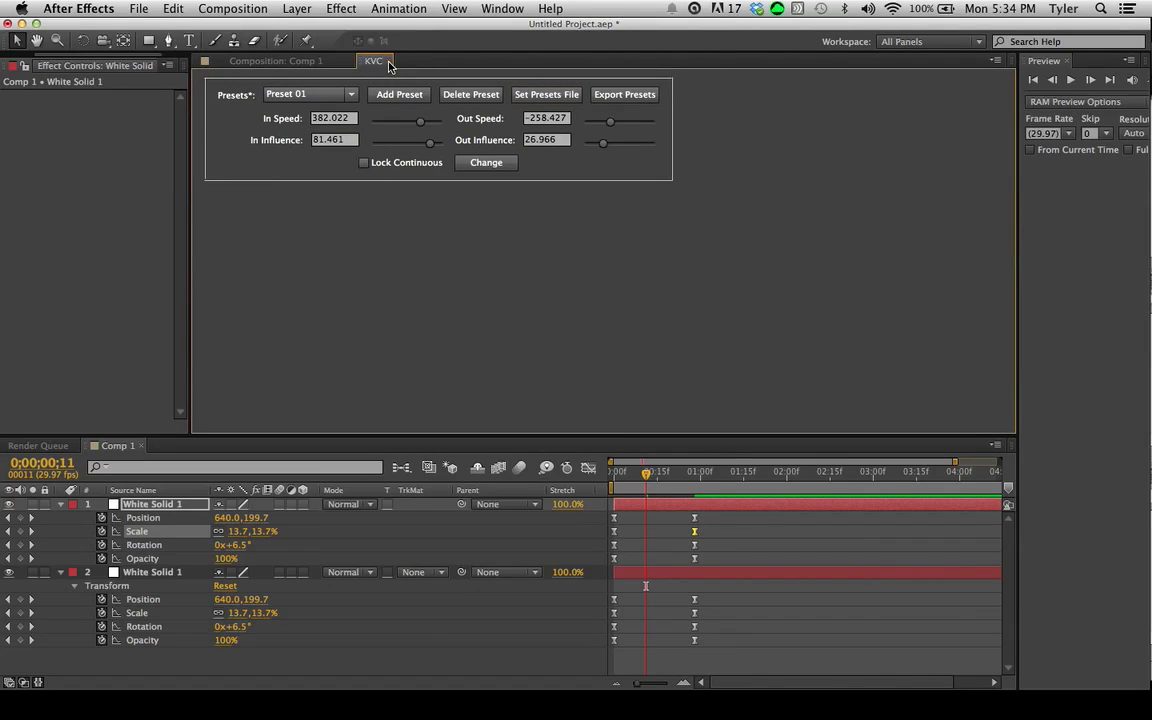
- Relaunch the KVC.jsx panel and confirm Preset 01 and jk remain in its presets list
{"action": "left_click", "coordinate": [388, 62]}
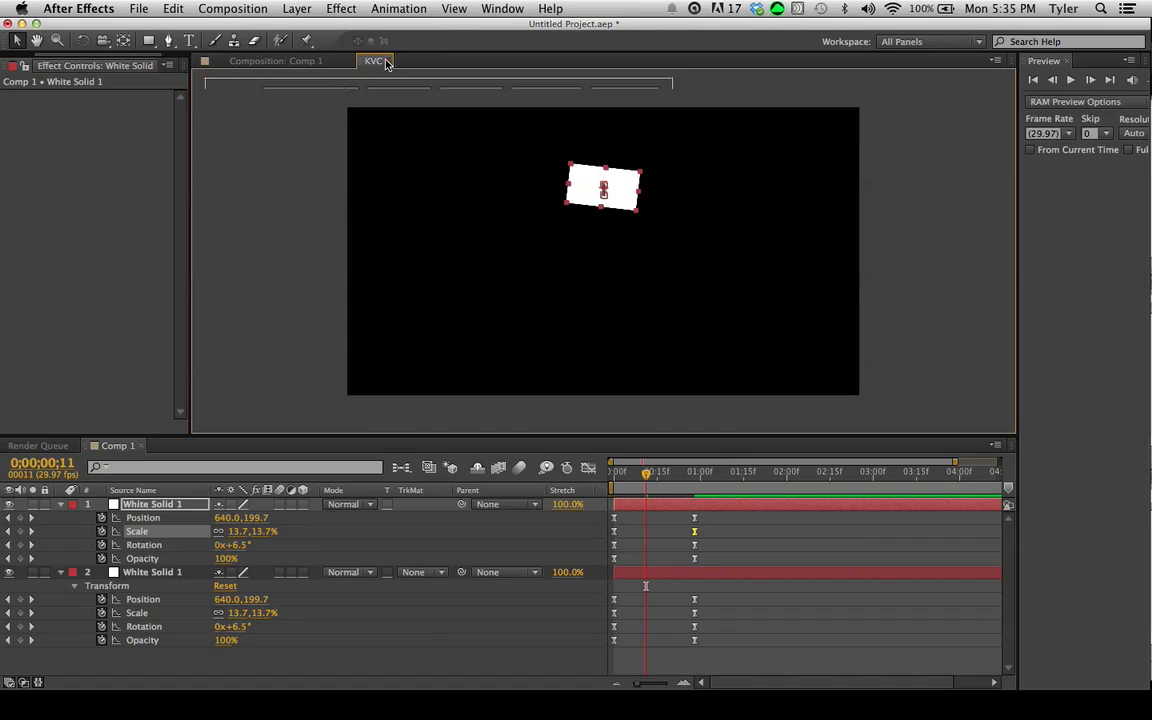
{"action": "left_click", "coordinate": [487, 8]}
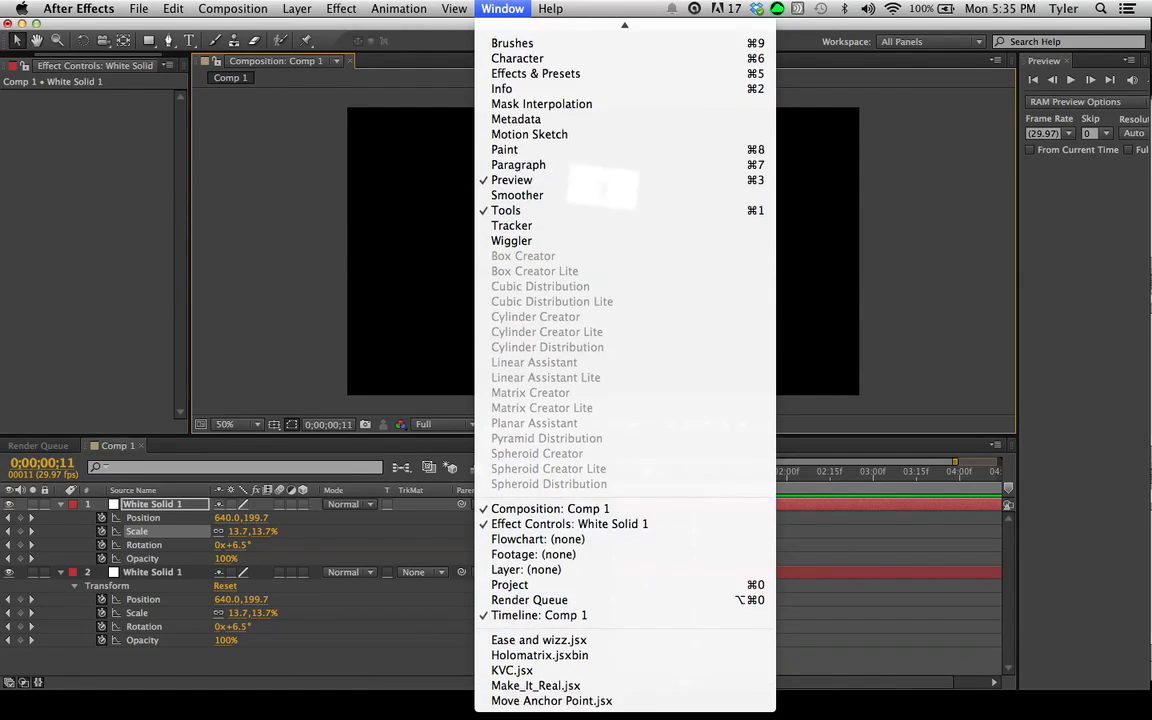
{"action": "left_click", "coordinate": [508, 679]}
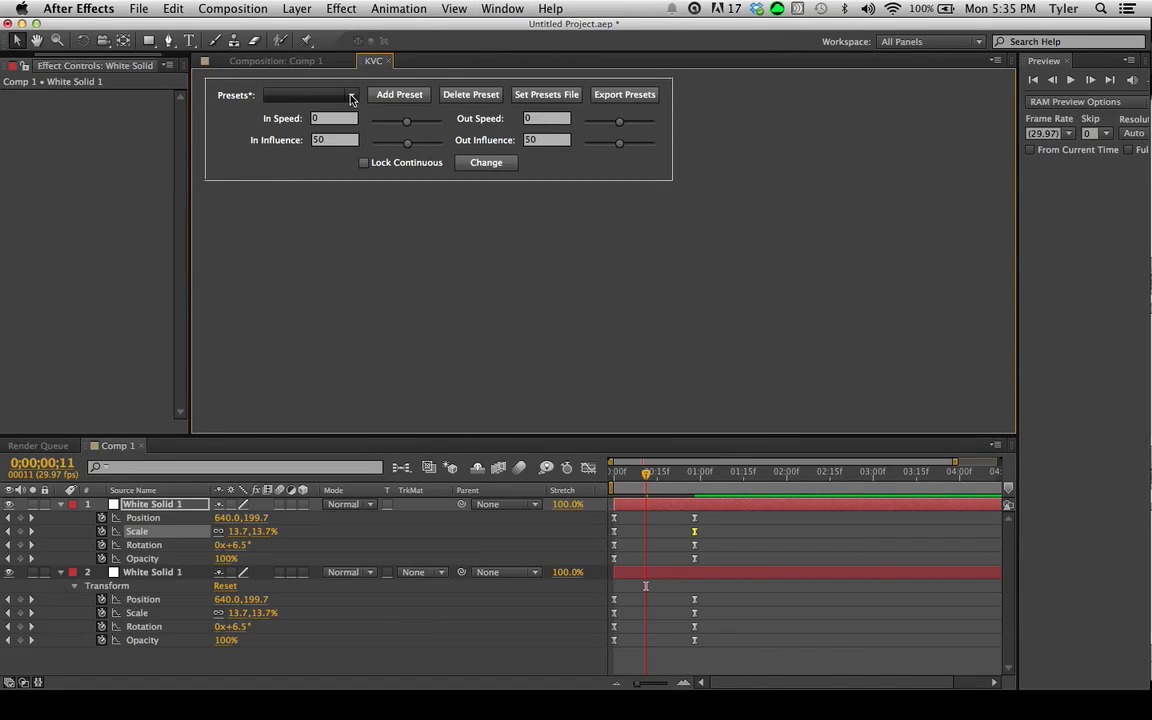
{"action": "left_click", "coordinate": [350, 97]}
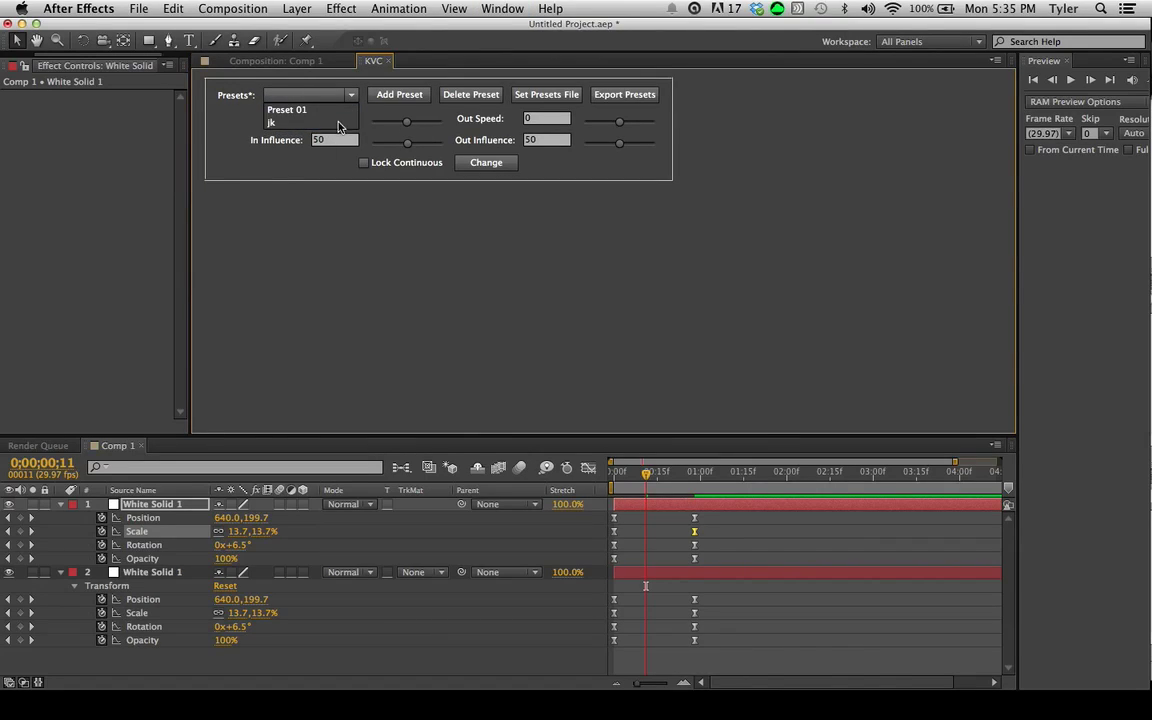
{"action": "left_click", "coordinate": [366, 252]}
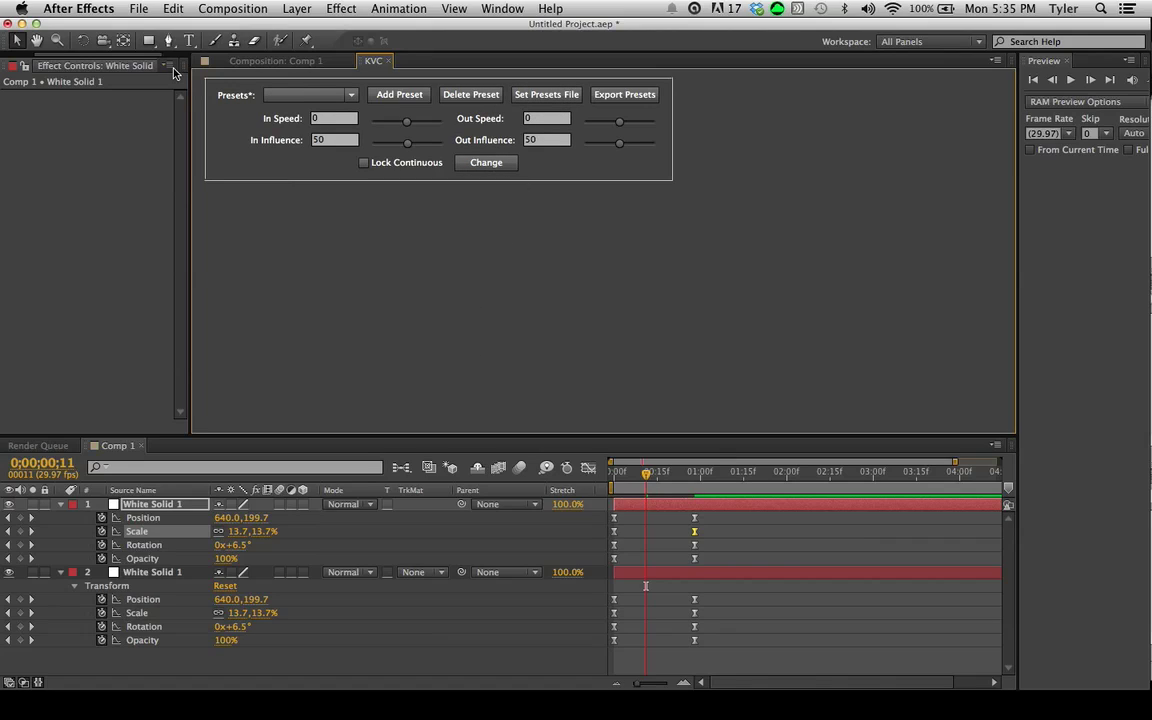
{"action": "left_click", "coordinate": [130, 9]}
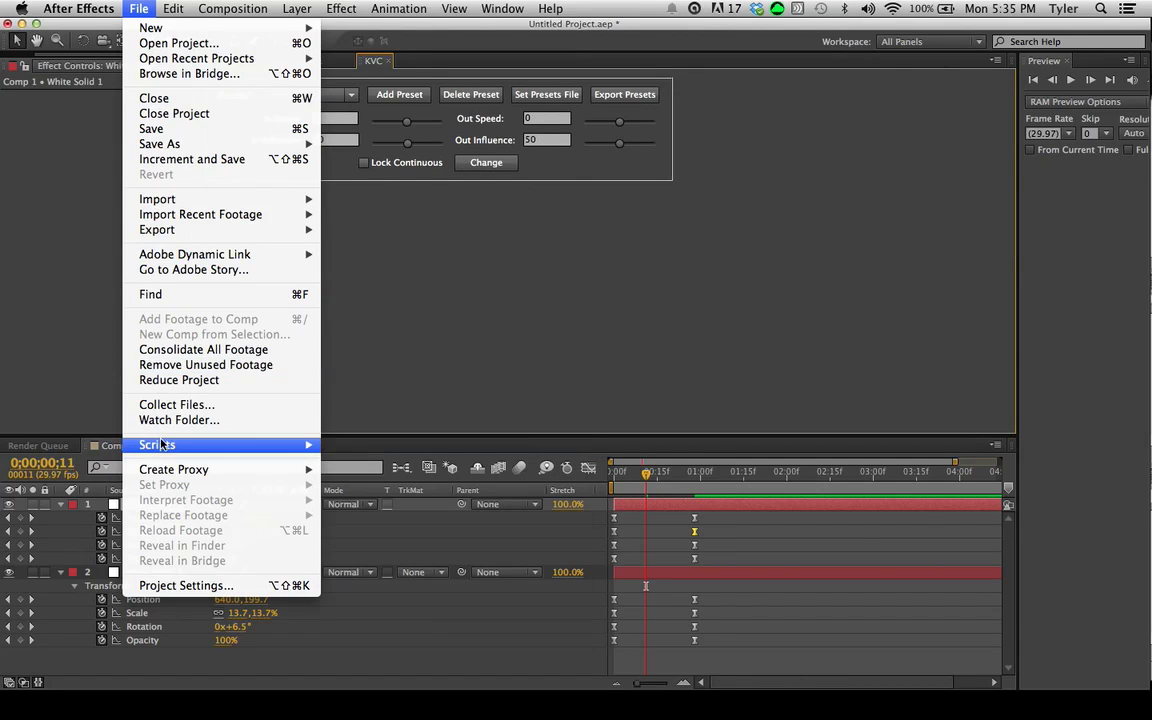
- Run 1_CS6_Script.jsx to see the stored presets file path, then dismiss the alert
{"action": "mouse_move", "coordinate": [161, 444]}
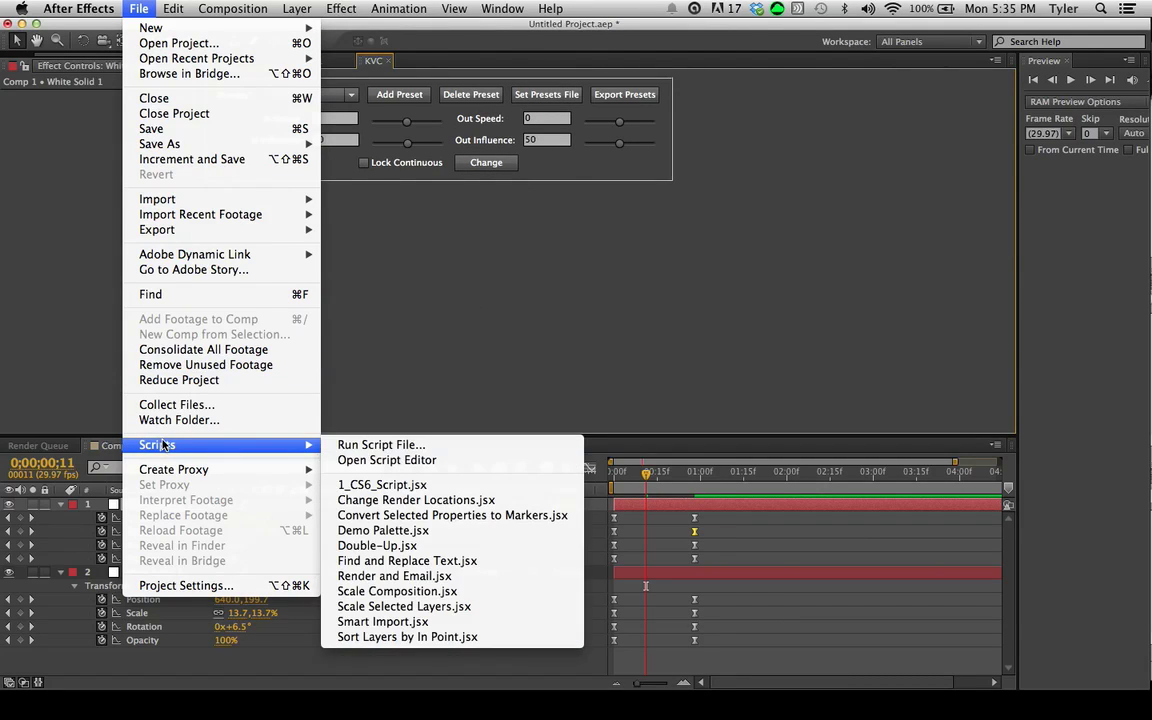
{"action": "left_click", "coordinate": [432, 486]}
{"action": "left_click_drag", "start_coordinate": [557, 201], "coordinate": [628, 201]}
{"action": "left_click", "coordinate": [697, 262]}
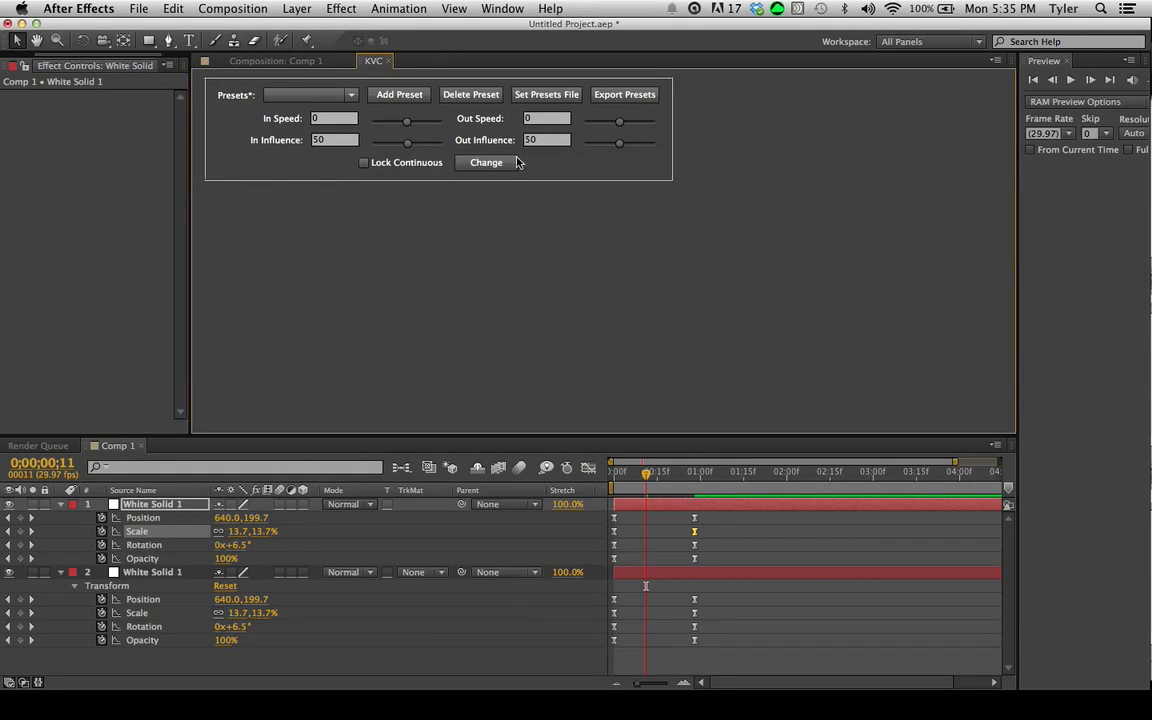
- Add a new KVC preset named ts
{"action": "left_click", "coordinate": [392, 96]}
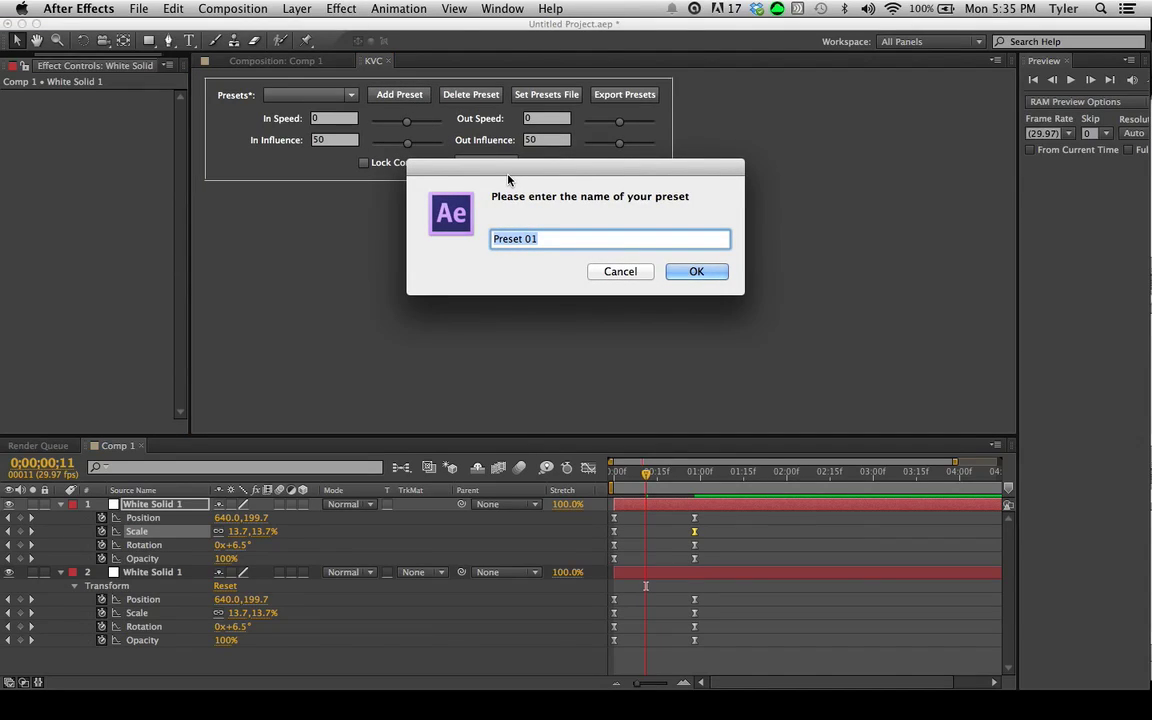
{"action": "type", "text": "ts"}
{"action": "key", "text": "Return"}
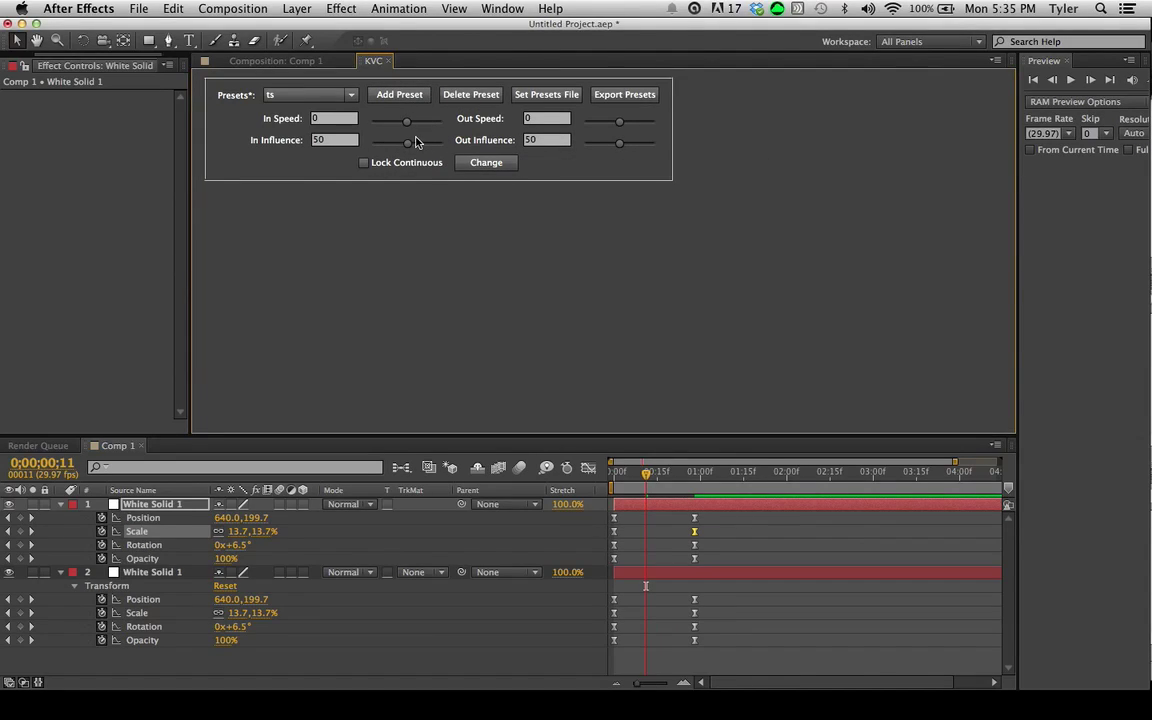
- Export the presets as hello.json, replacing the existing file
{"action": "left_click", "coordinate": [621, 95]}
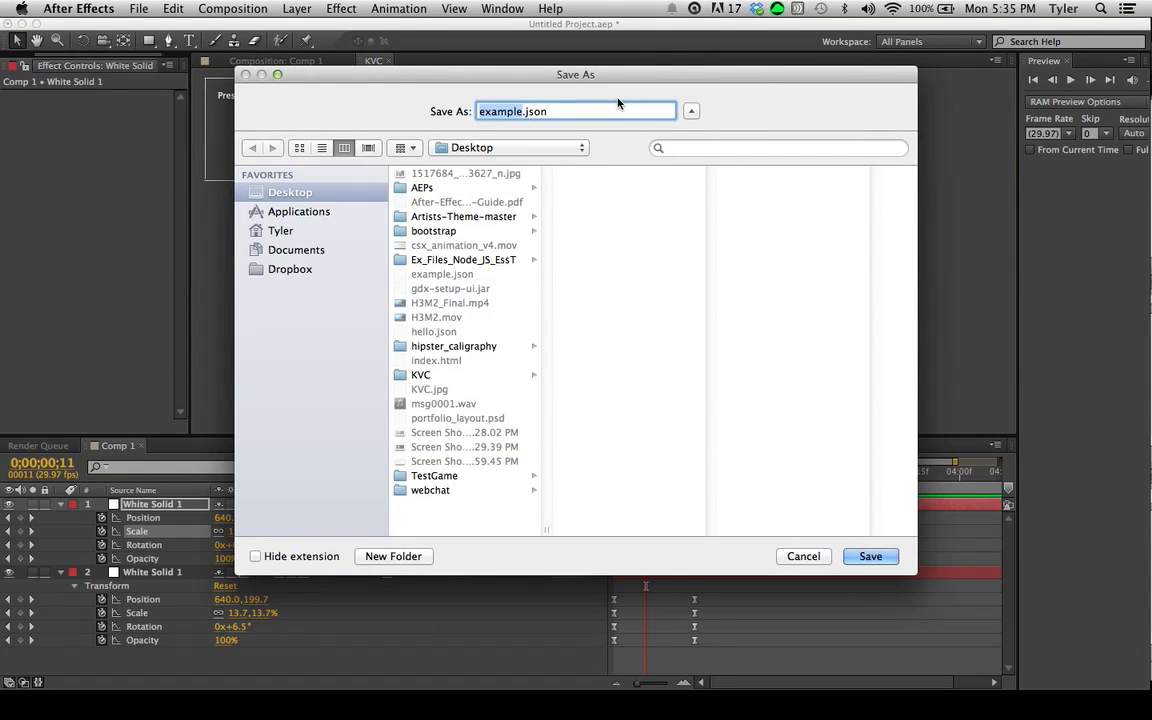
{"action": "type", "text": "hello"}
{"action": "key", "text": "Return"}
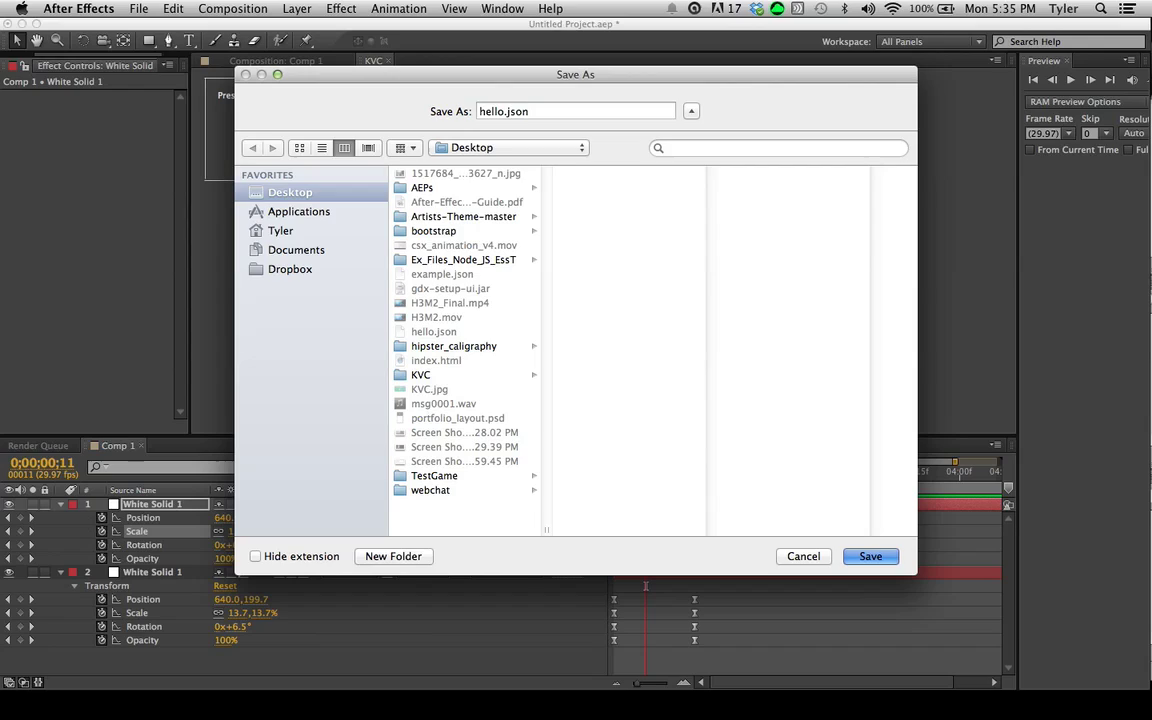
{"action": "left_click", "coordinate": [690, 180]}
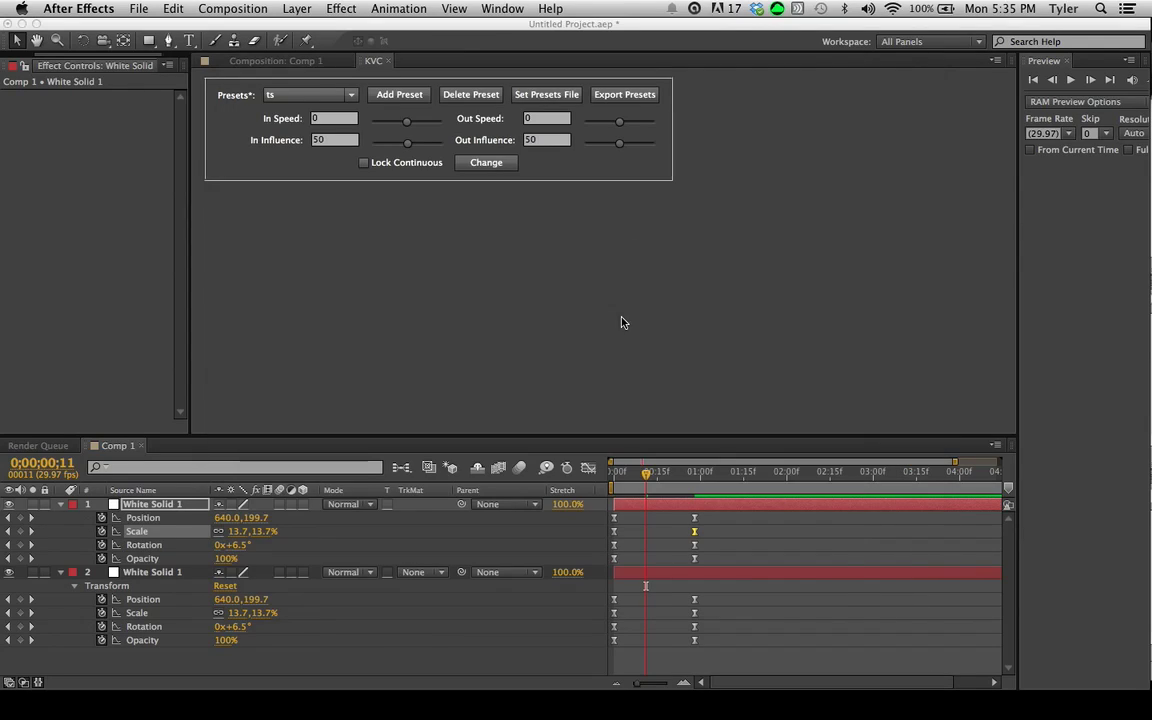
- Load hello.json as the presets file and apply Preset 01 to the keyframes
{"action": "left_click", "coordinate": [560, 95]}
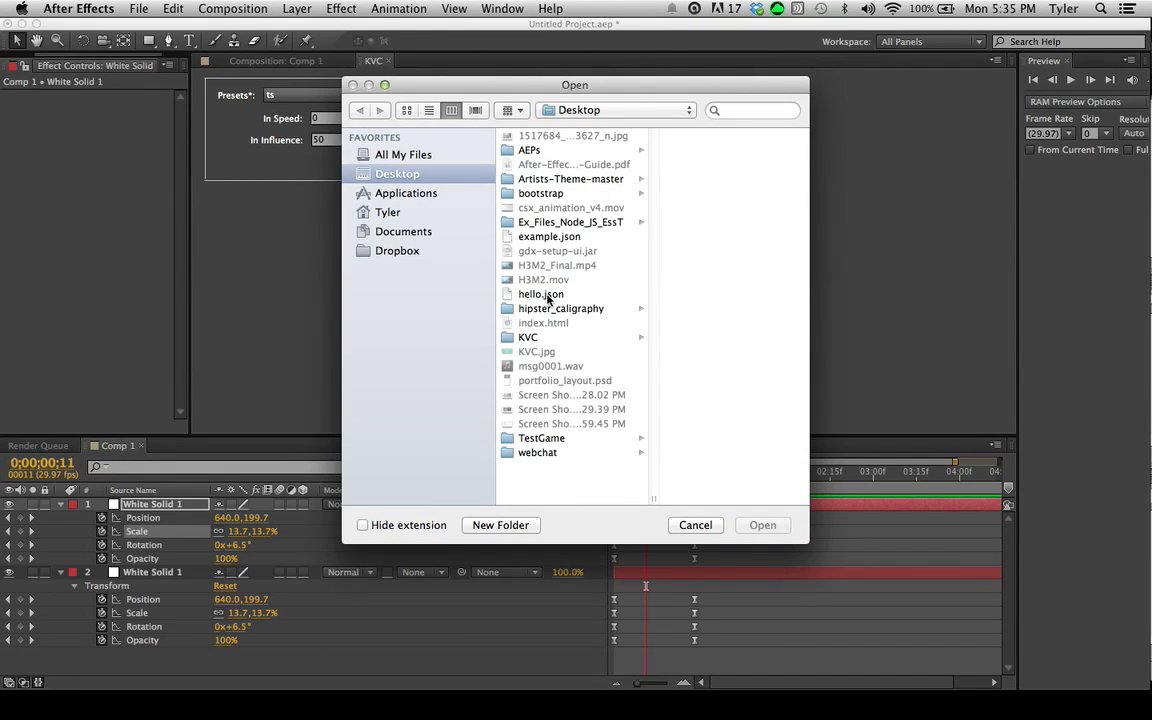
{"action": "left_click", "coordinate": [541, 294]}
{"action": "left_click", "coordinate": [763, 524]}
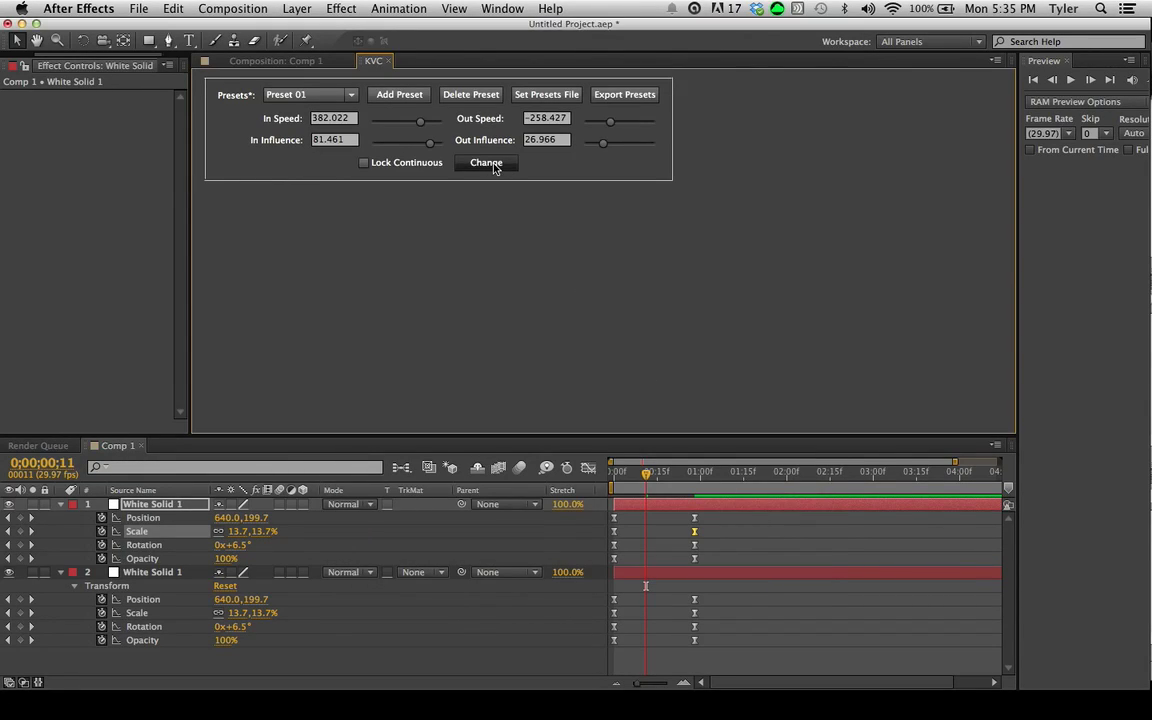
{"action": "left_click", "coordinate": [490, 164]}
- Run 1_CS6_Script.jsx, read the reported path ~/Desktop/hello.json, and dismiss the message
{"action": "left_click", "coordinate": [141, 8]}
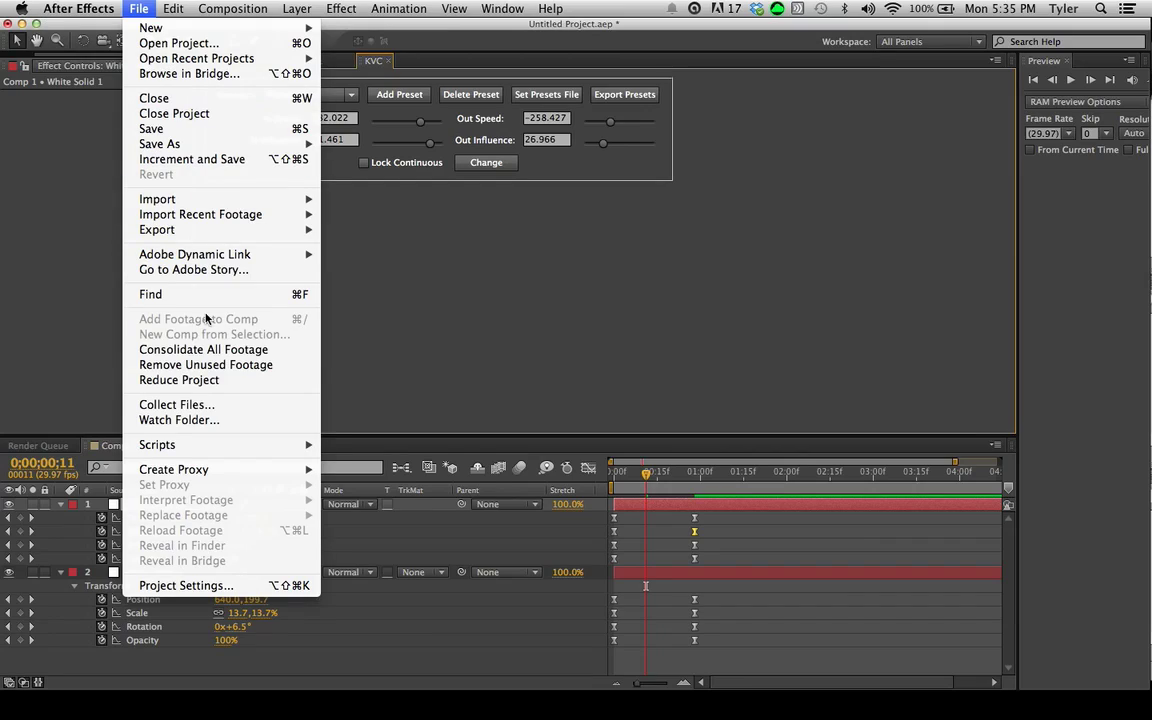
{"action": "mouse_move", "coordinate": [206, 445]}
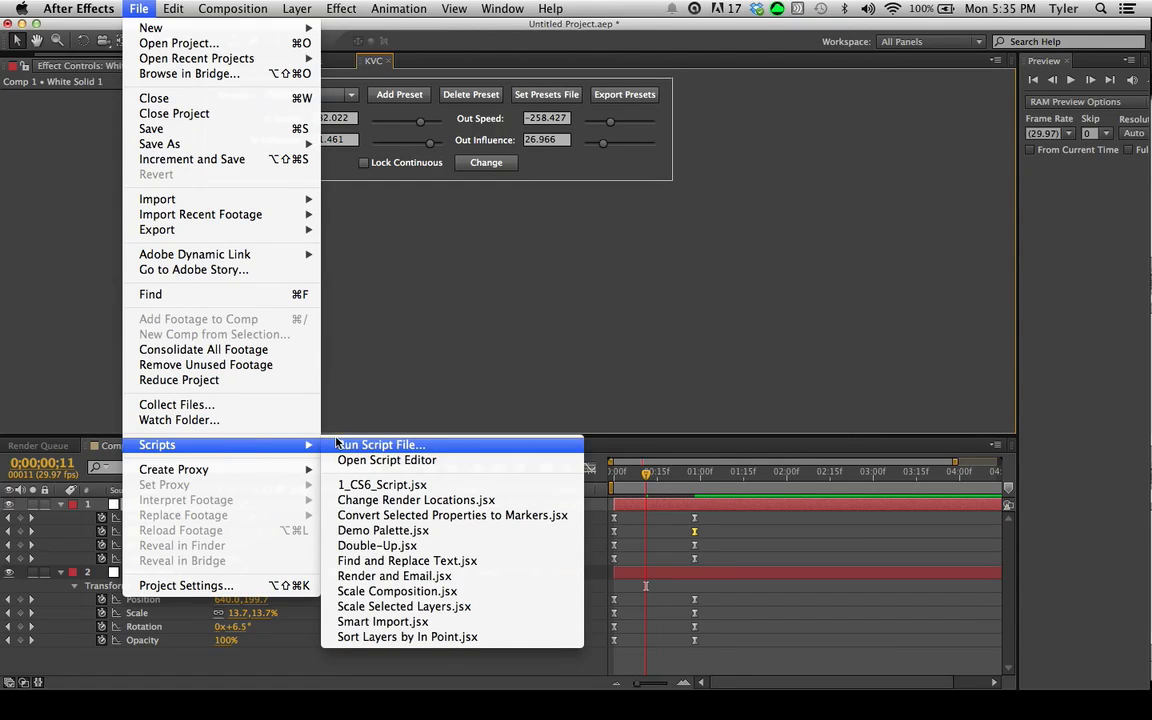
{"action": "left_click", "coordinate": [384, 486]}
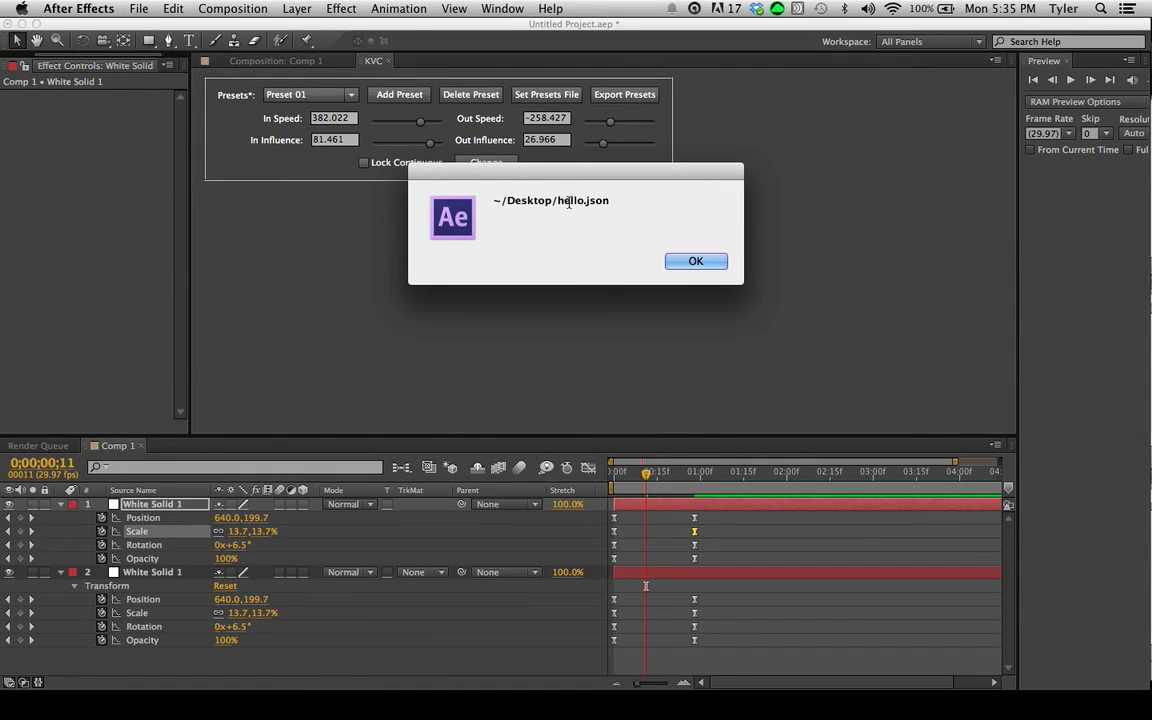
{"action": "left_click_drag", "start_coordinate": [497, 201], "coordinate": [611, 201]}
{"action": "left_click", "coordinate": [696, 261]}
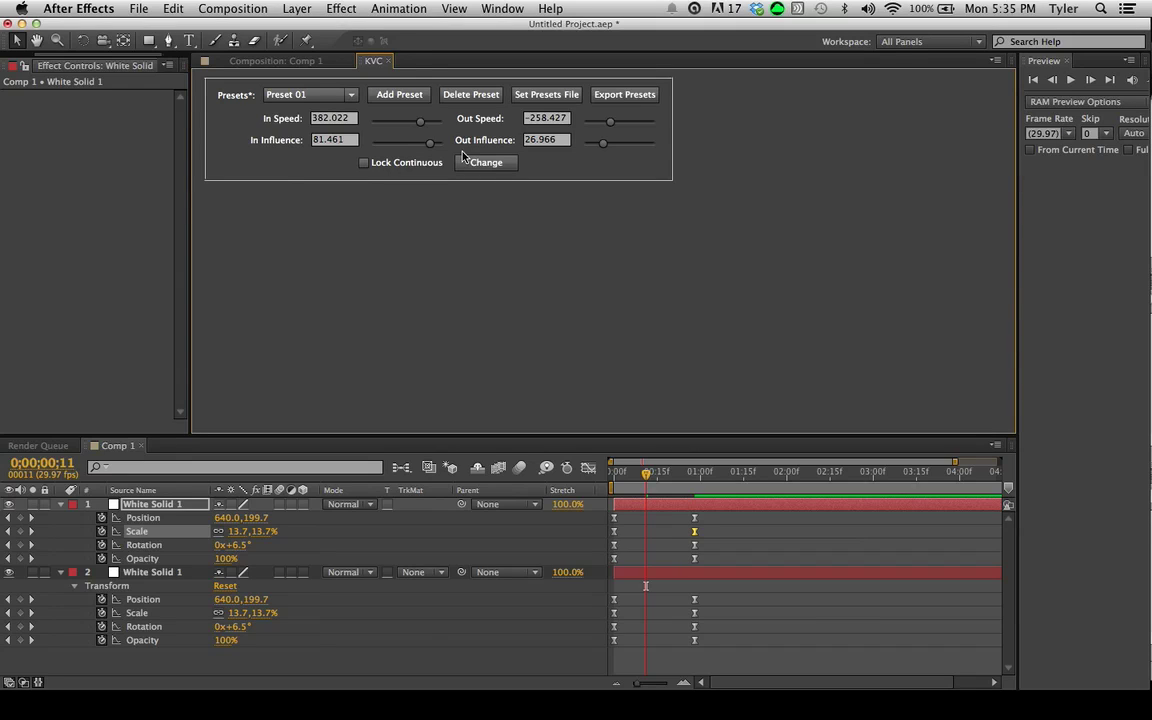
- Close the KVC panel, then open and close the Make_It_Real.jsx panel
{"action": "left_click", "coordinate": [352, 57]}
{"action": "left_click", "coordinate": [478, 12]}
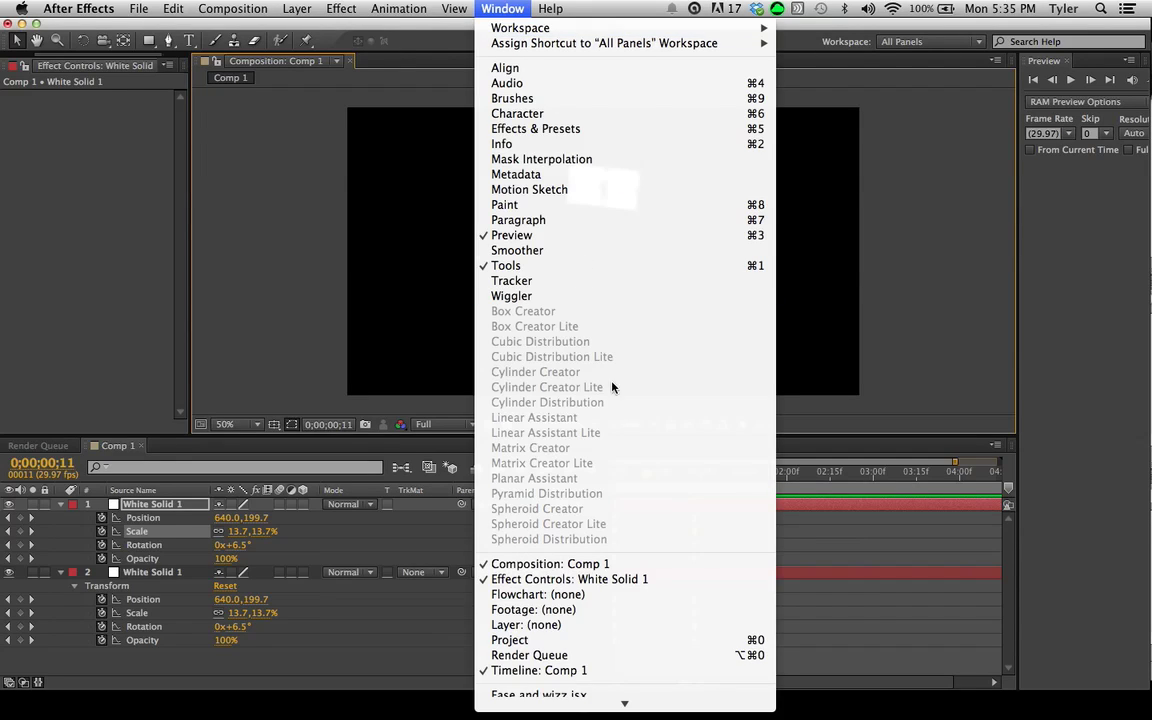
{"action": "left_click", "coordinate": [609, 679]}
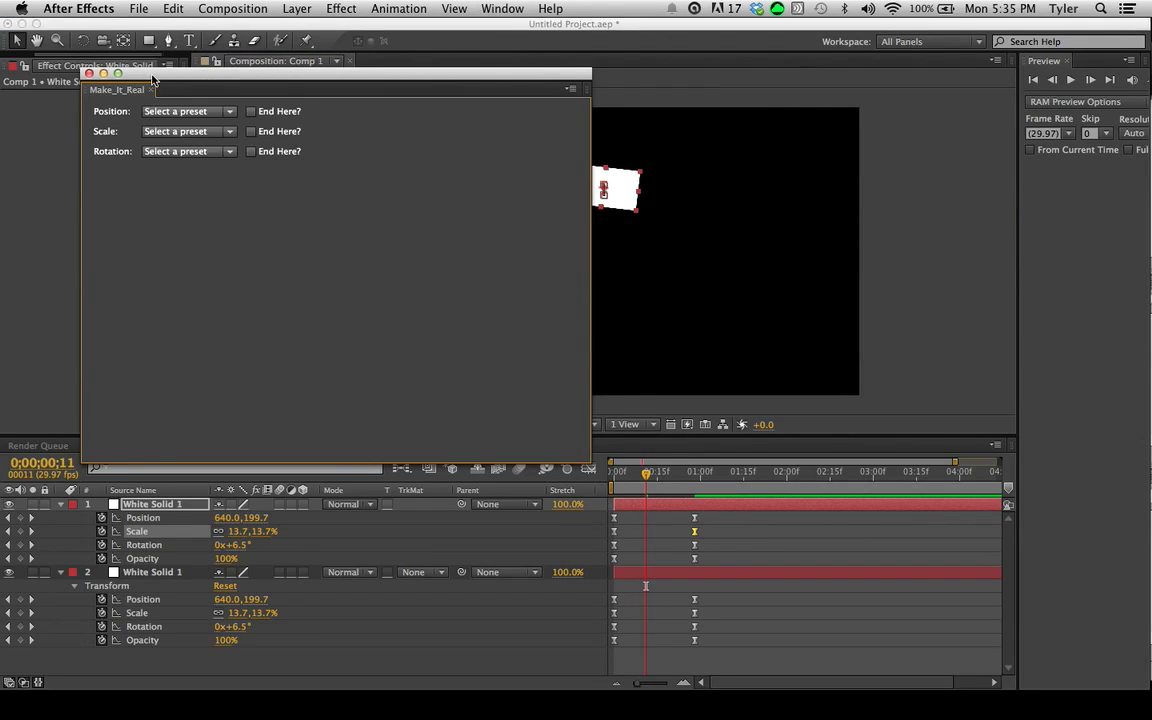
{"action": "left_click", "coordinate": [88, 74]}
- Relaunch KVC.jsx and check its presets list still holds Preset 01, jk and ts
{"action": "left_click", "coordinate": [502, 8]}
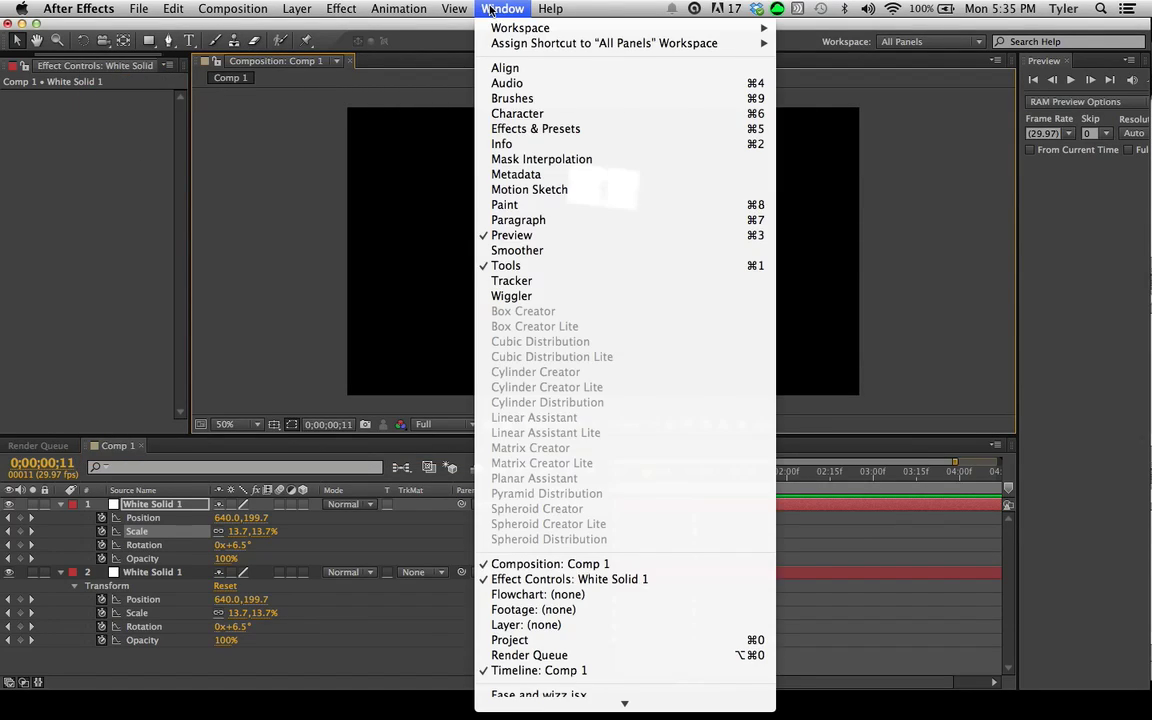
{"action": "left_click", "coordinate": [551, 684]}
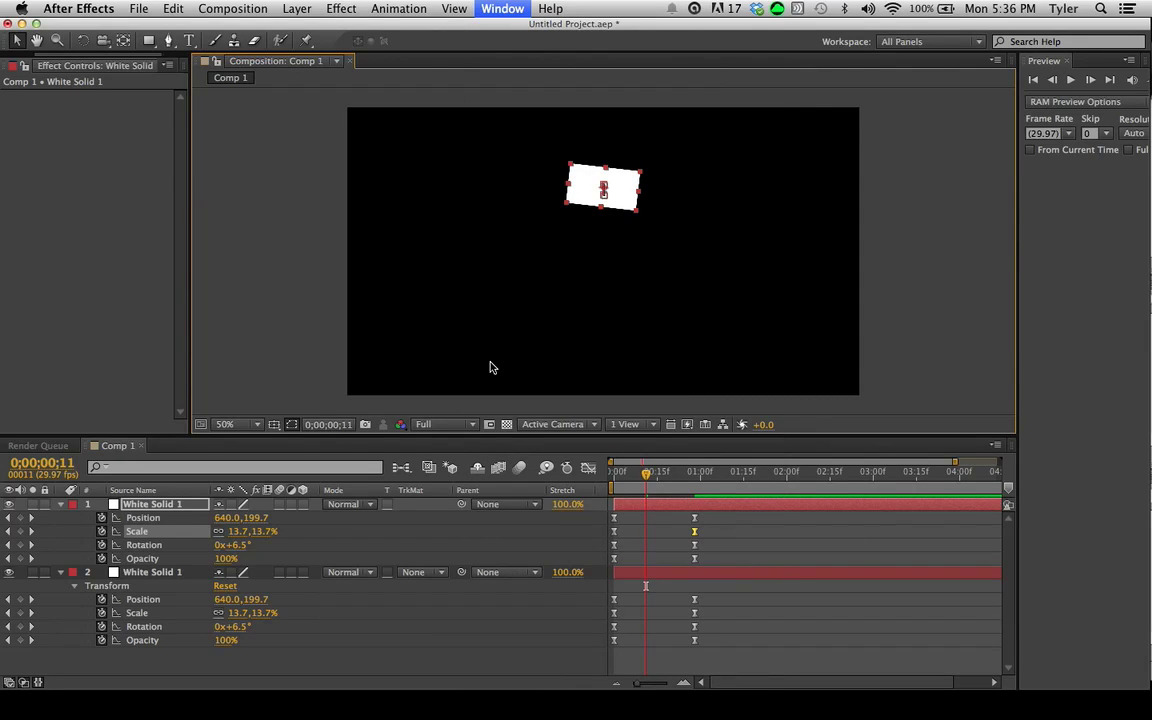
{"action": "left_click", "coordinate": [350, 98]}
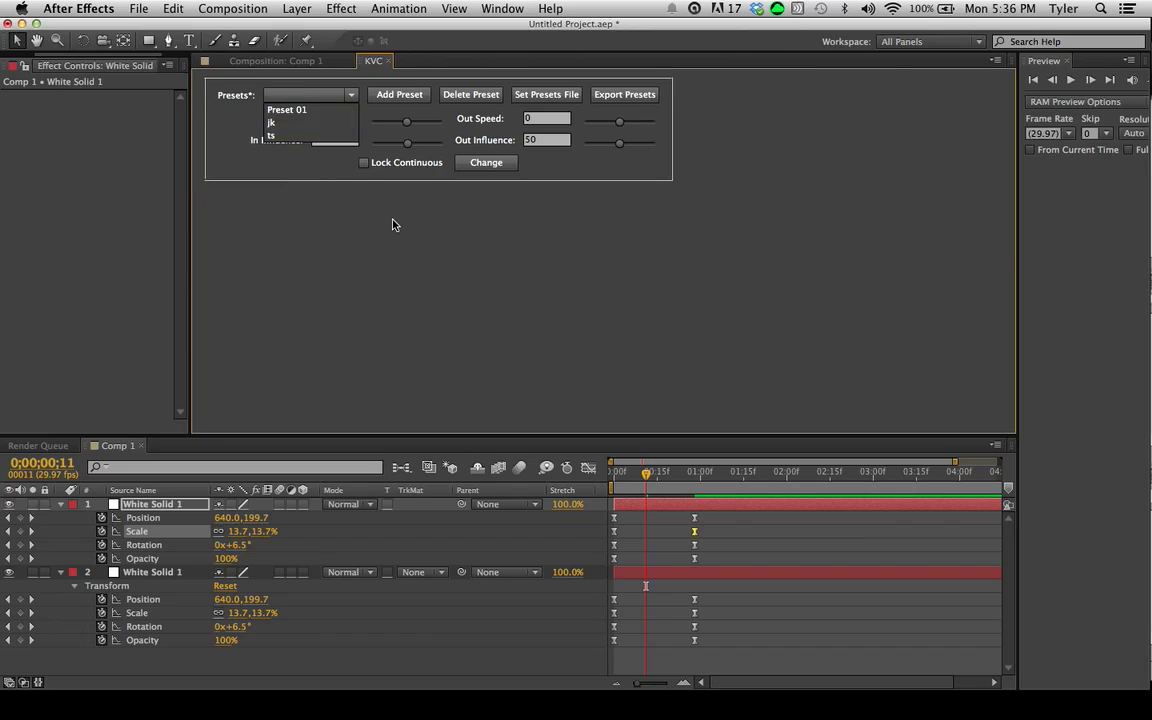
{"action": "left_click", "coordinate": [351, 198]}
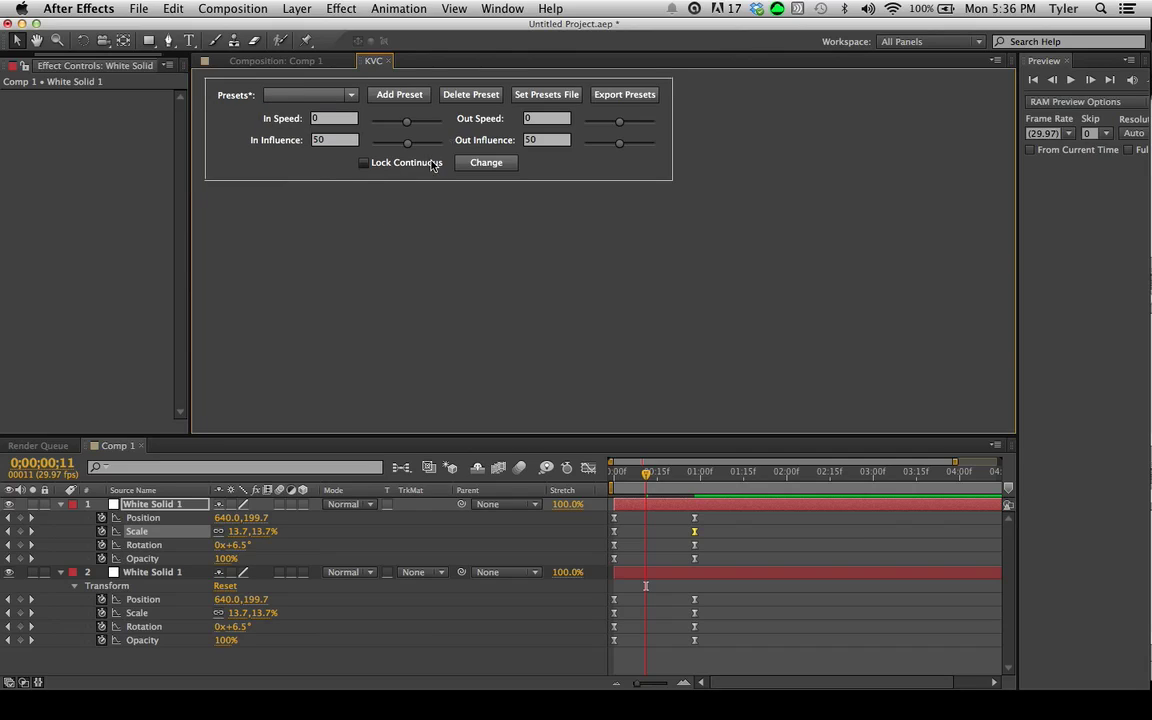
- Switch off Allow Scripts to Write Files and Access Network in General preferences
{"action": "left_click", "coordinate": [84, 14]}
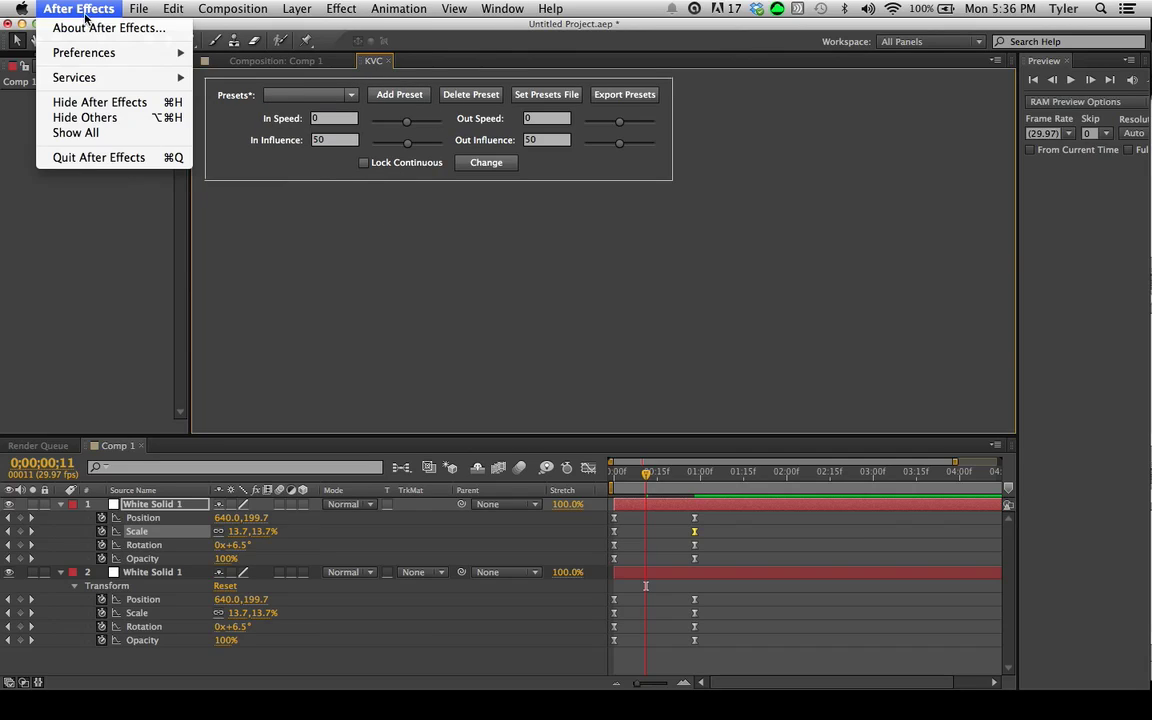
{"action": "left_click", "coordinate": [260, 53]}
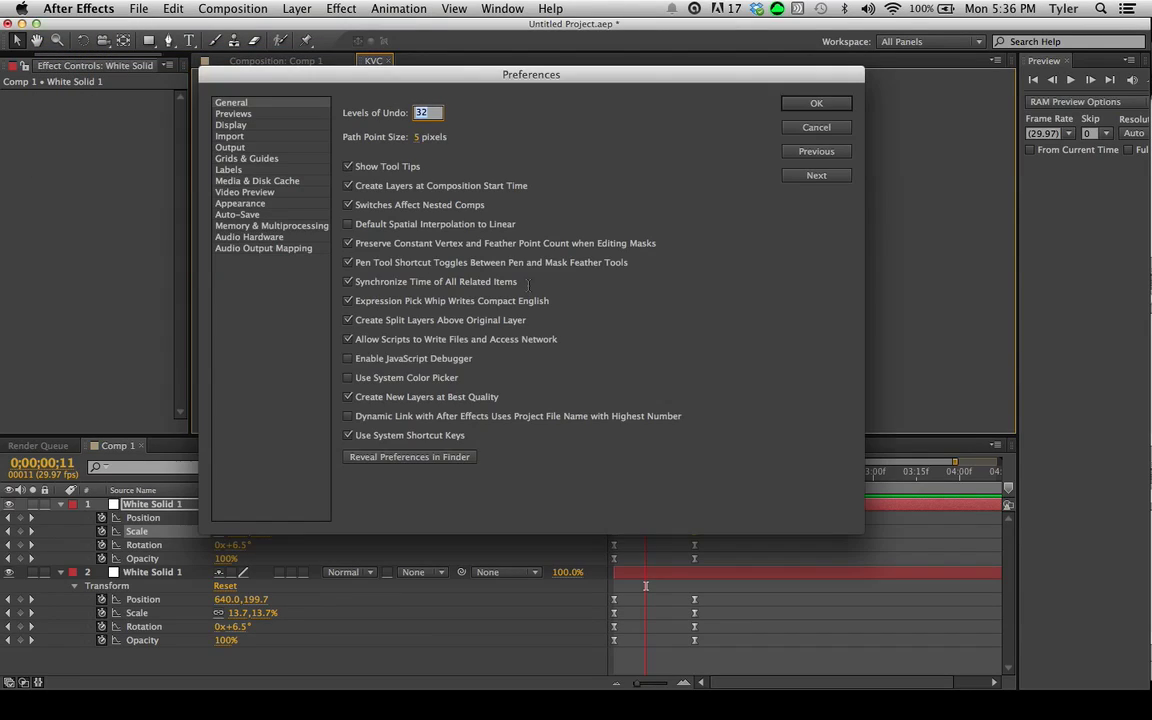
{"action": "left_click", "coordinate": [349, 341]}
{"action": "key", "text": "Return"}
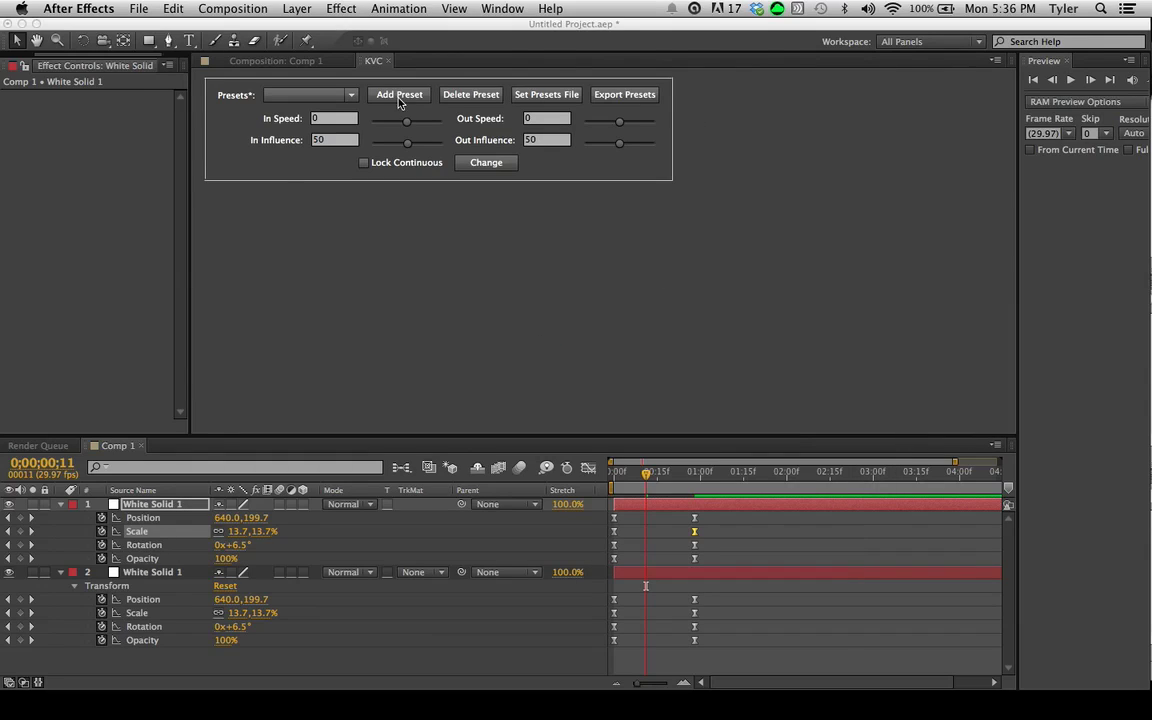
- Relaunch KVC.jsx and, after its file-access warning, re-enable Allow Scripts to Write Files and Access Network
{"action": "left_click", "coordinate": [390, 61]}
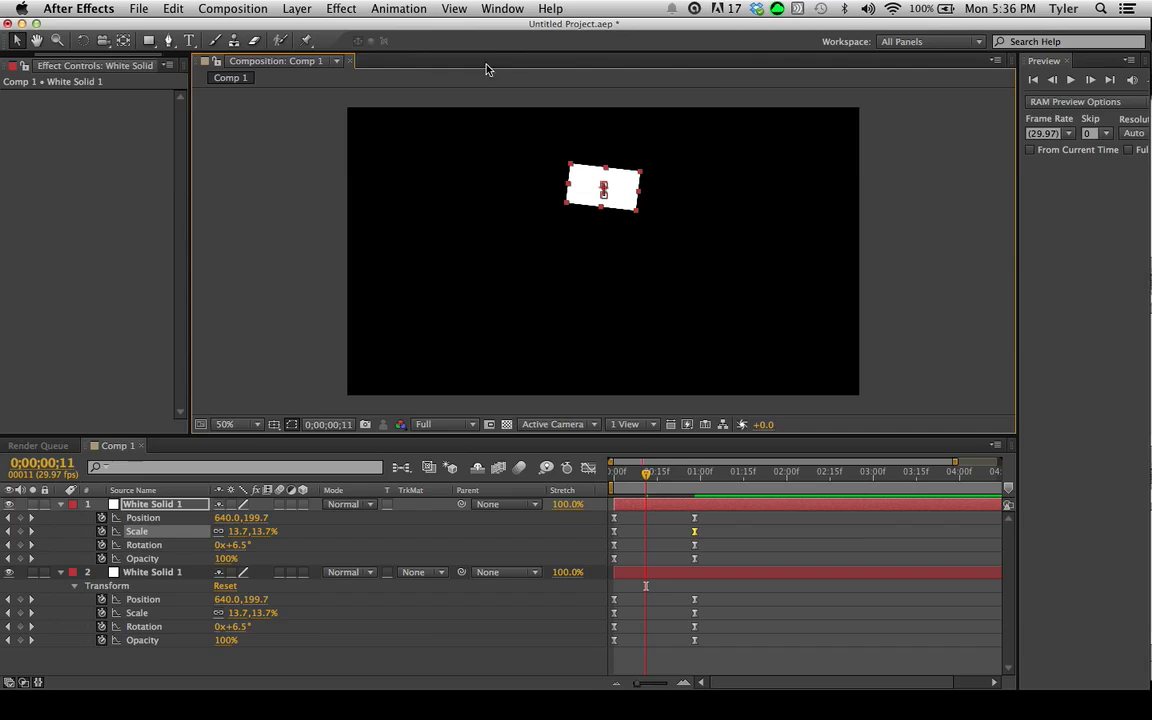
{"action": "left_click", "coordinate": [502, 8]}
{"action": "scroll", "coordinate": [575, 380], "scroll_direction": "down", "scroll_amount": 2}
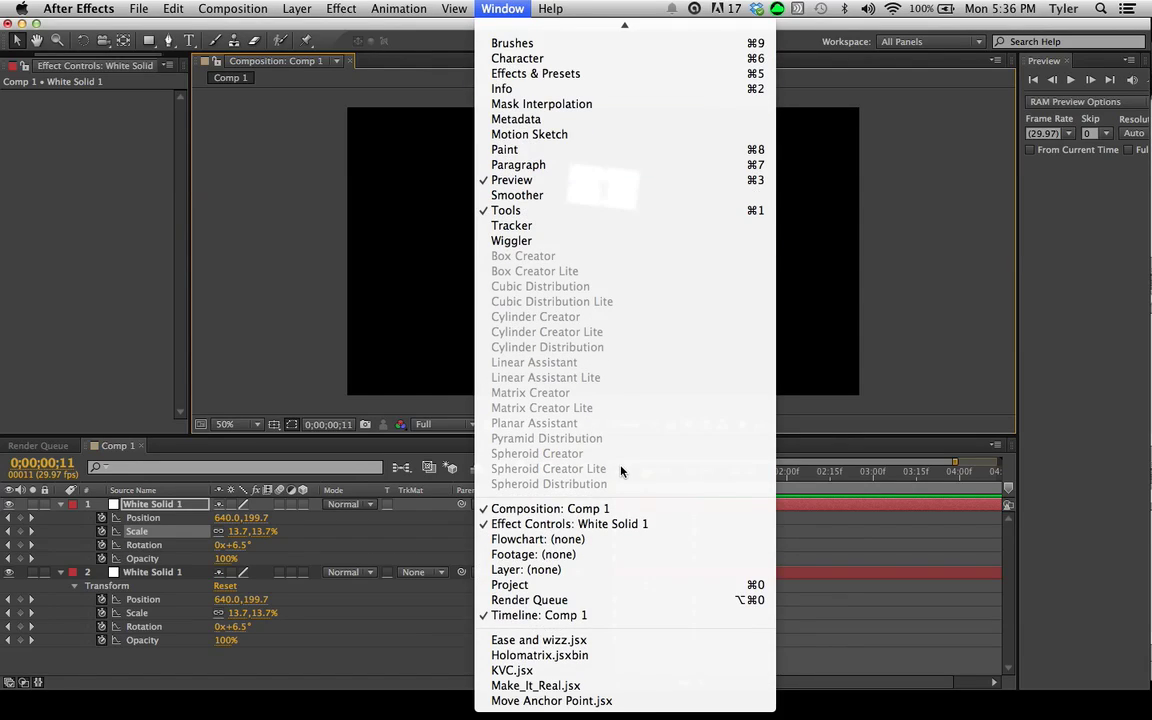
{"action": "left_click", "coordinate": [509, 674]}
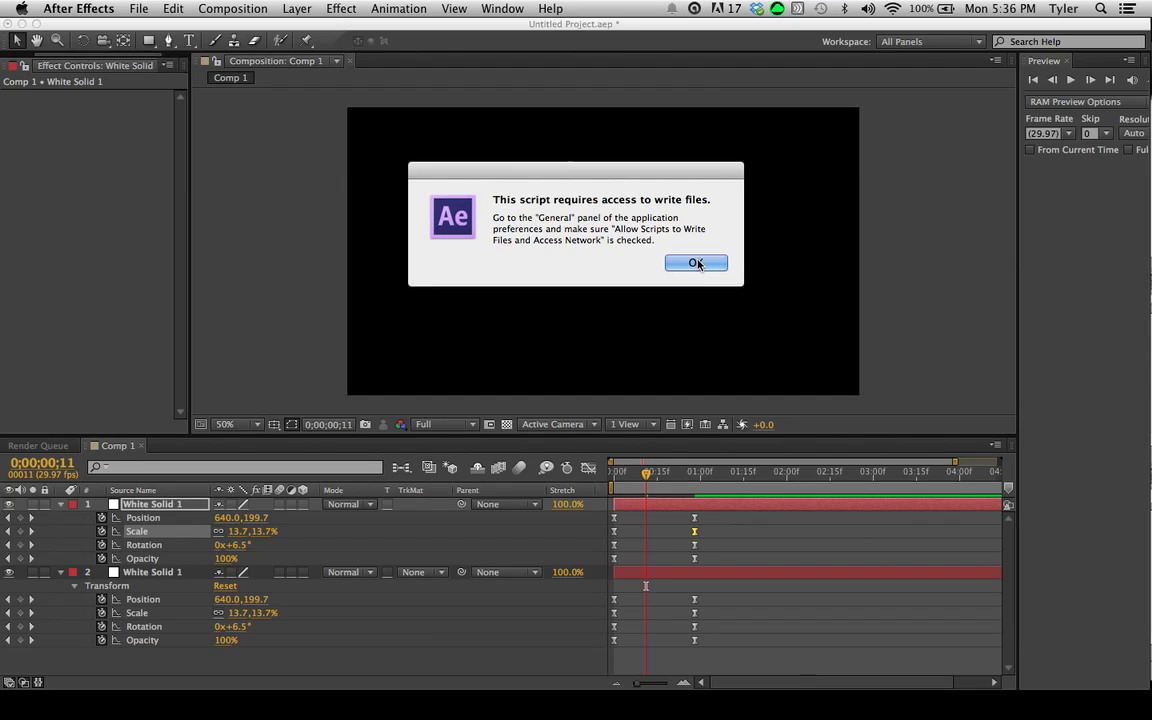
{"action": "left_click", "coordinate": [695, 263]}
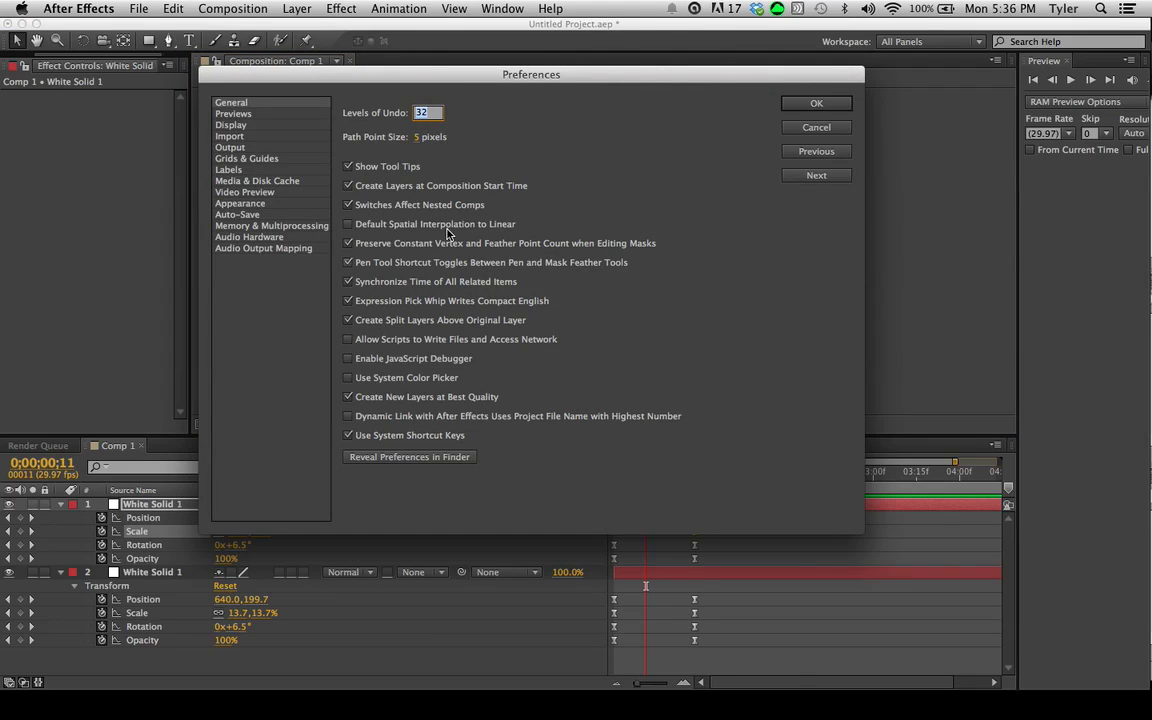
{"action": "left_click", "coordinate": [348, 340]}
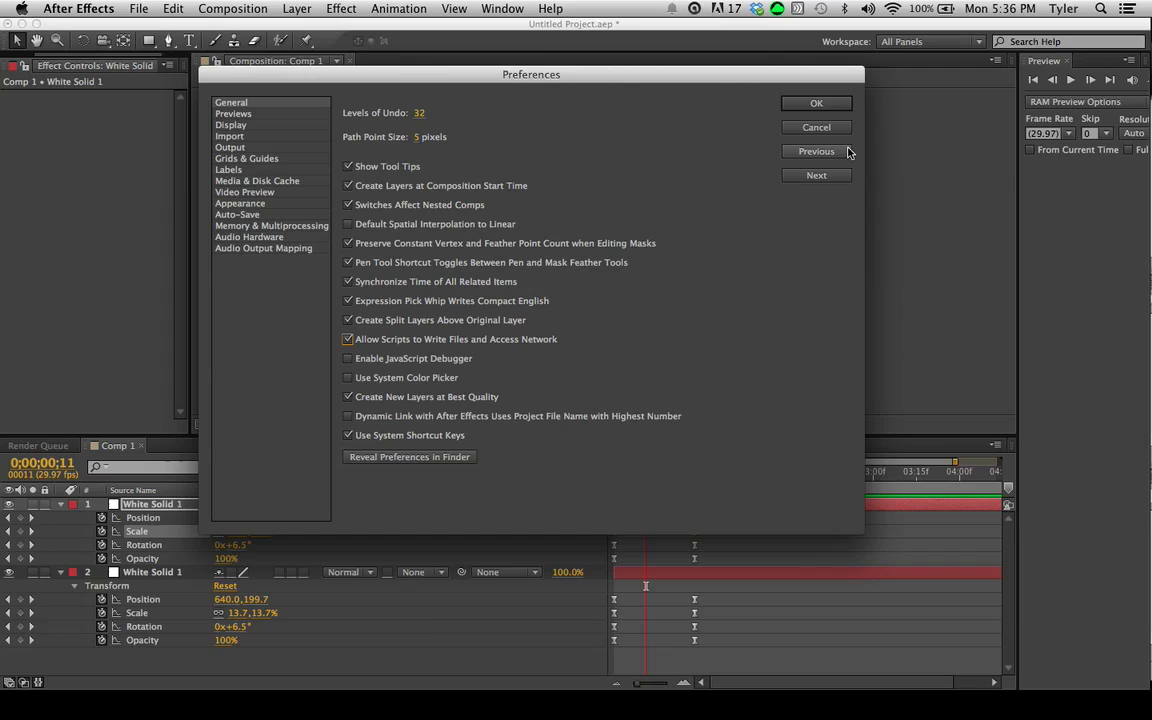
{"action": "left_click", "coordinate": [818, 106]}
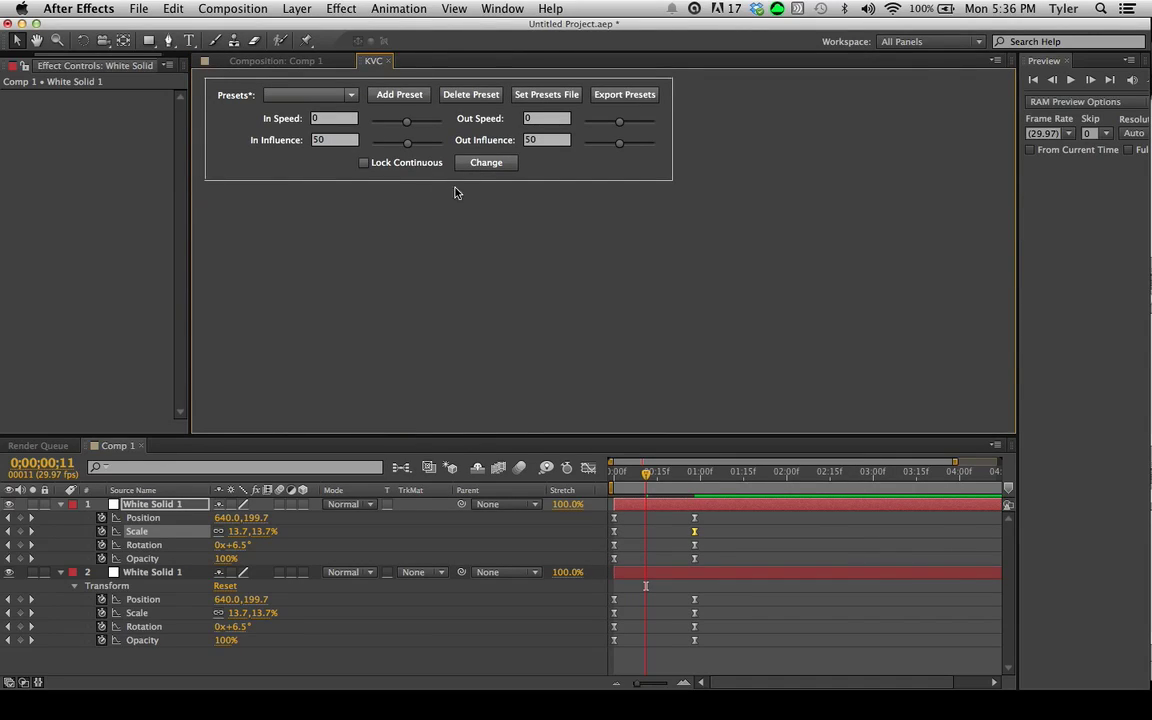
- Select the jk preset and delete it, confirming the deletion
{"action": "left_click", "coordinate": [351, 97]}
{"action": "left_click", "coordinate": [329, 115]}
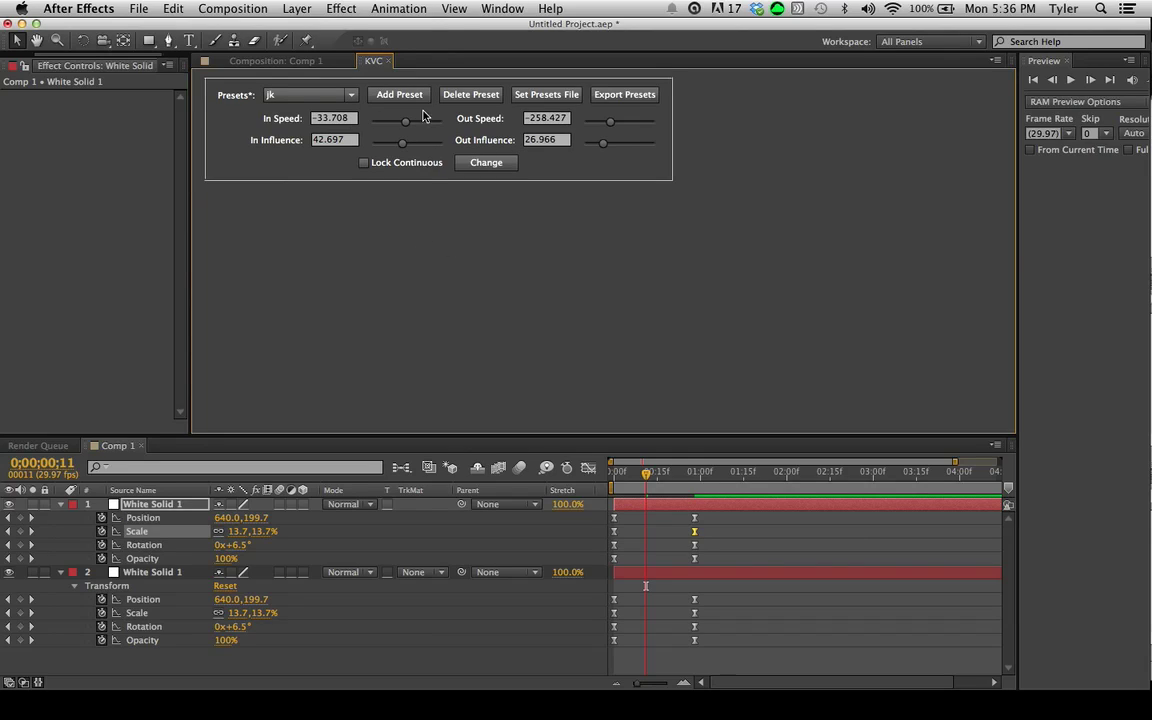
{"action": "left_click", "coordinate": [470, 96]}
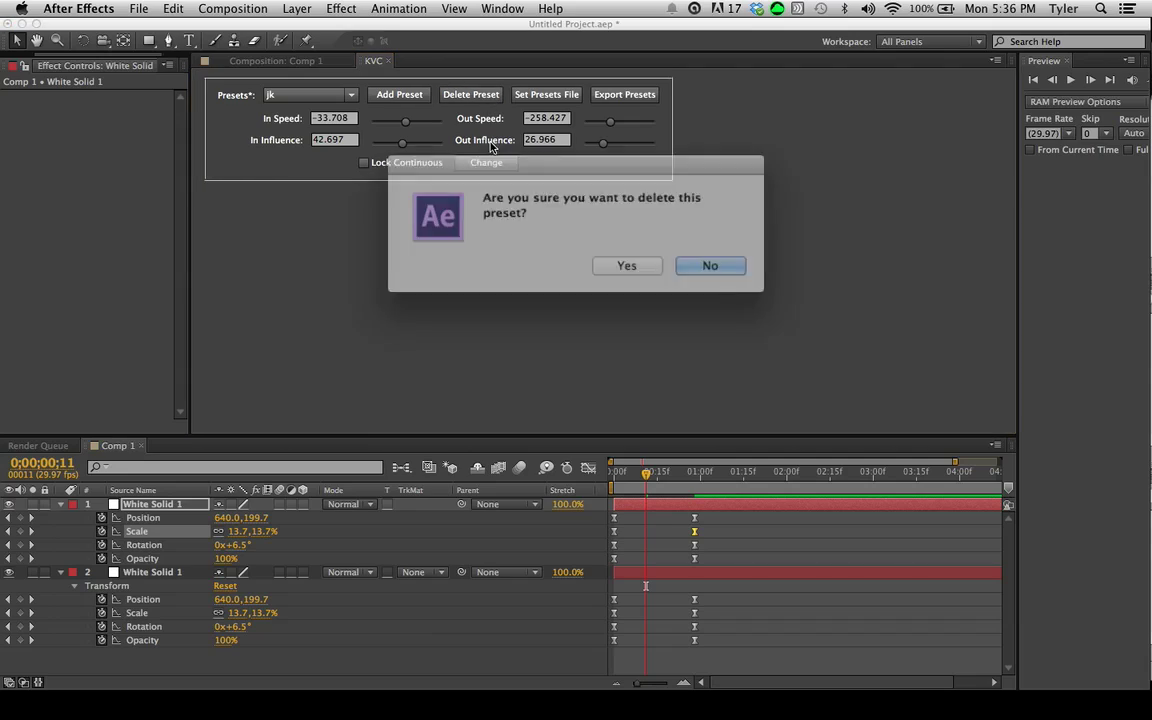
{"action": "left_click", "coordinate": [618, 264]}
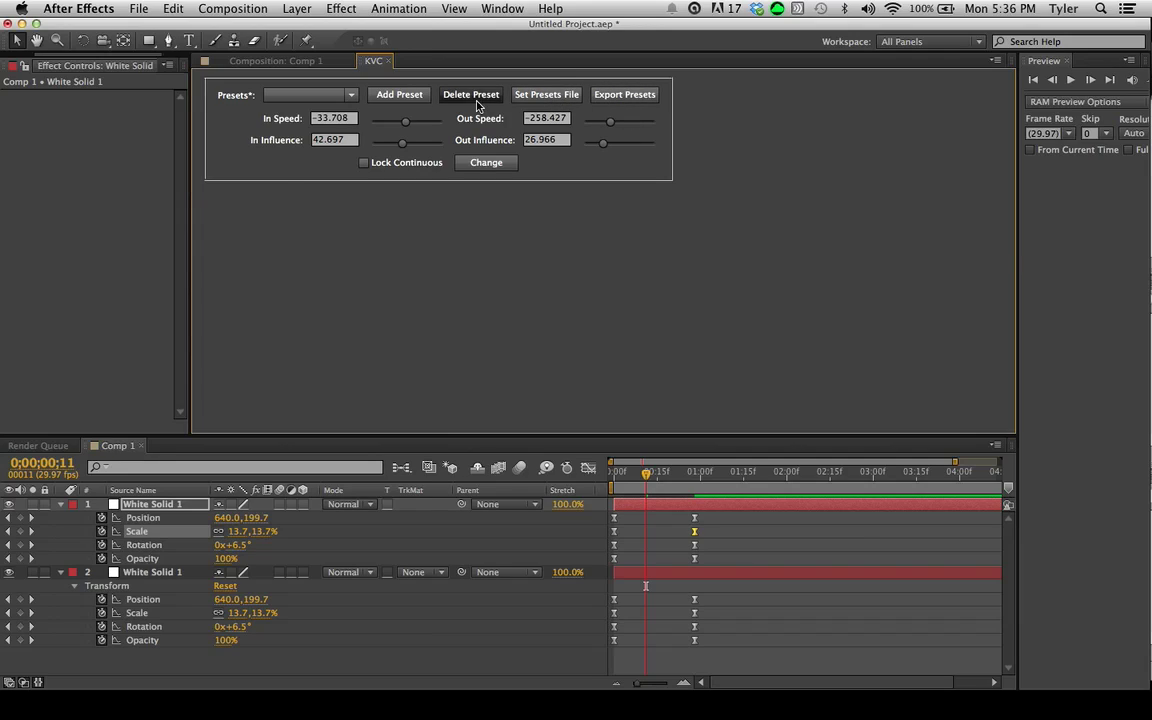
- Set In Speed to 393.258 and Out Speed to 348.315, leaving Lock Continuous off
{"action": "left_click_drag", "start_coordinate": [400, 122], "coordinate": [405, 121]}
{"action": "left_click", "coordinate": [365, 165]}
{"action": "left_click_drag", "start_coordinate": [617, 125], "coordinate": [606, 122]}
{"action": "left_click_drag", "start_coordinate": [390, 123], "coordinate": [420, 121]}
{"action": "left_click", "coordinate": [364, 163]}
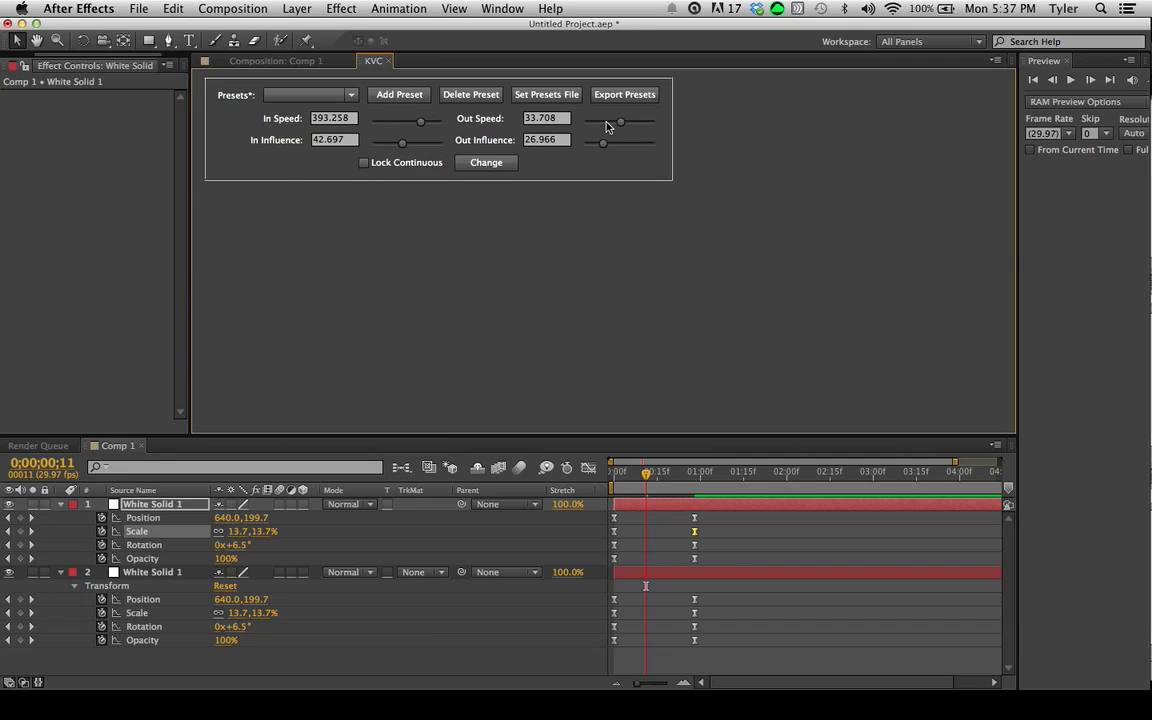
{"action": "left_click_drag", "start_coordinate": [606, 126], "coordinate": [633, 150]}
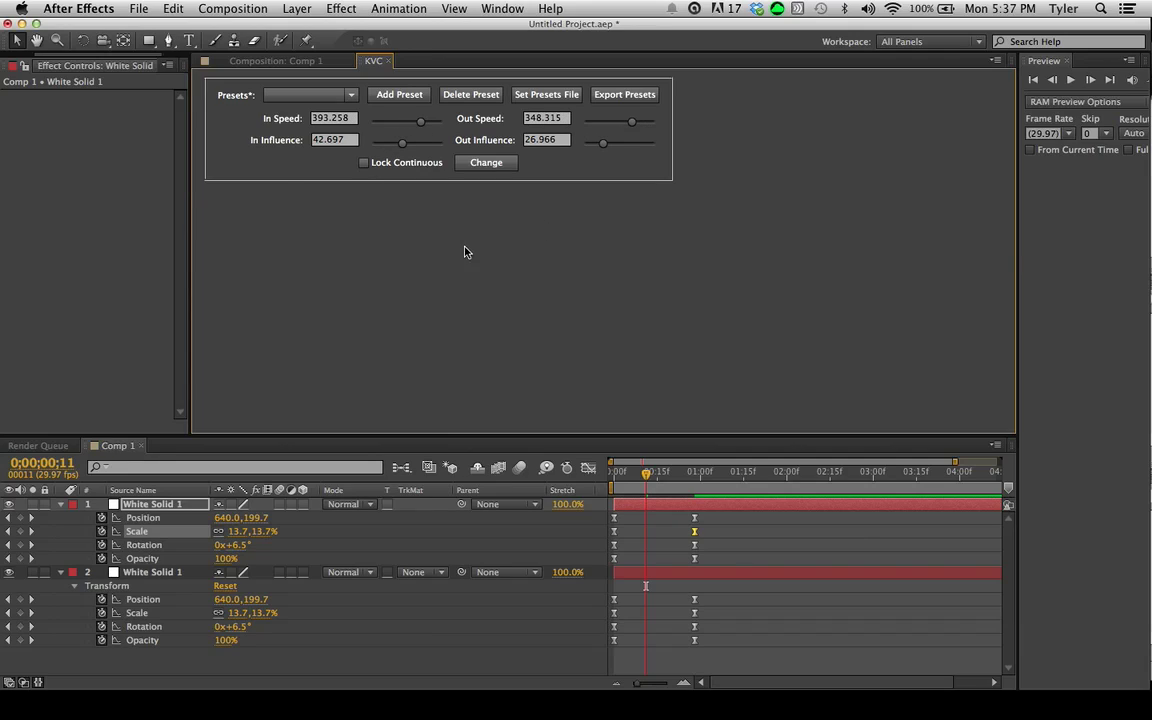